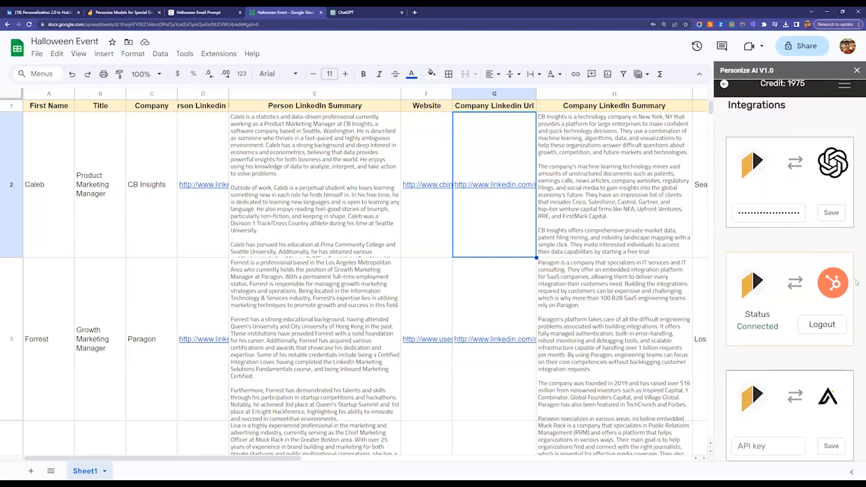
left_click(844, 85)
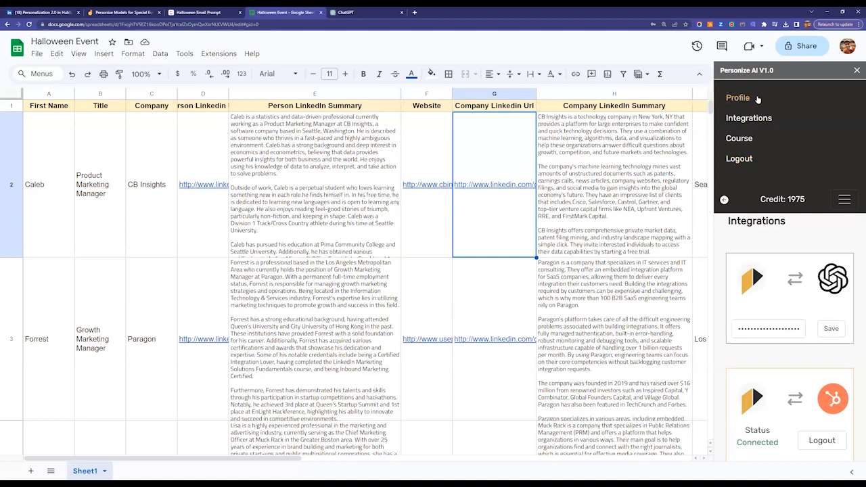
left_click(843, 202)
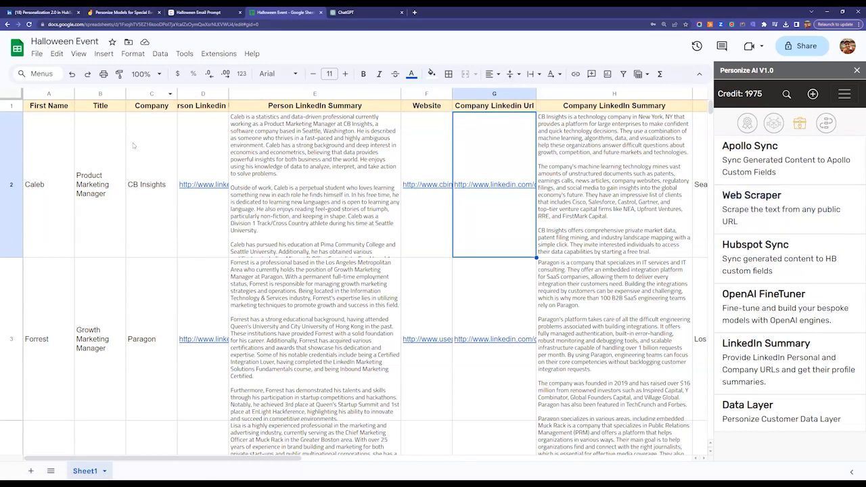
Hide the Person LinkedIn Summary and Company LinkedIn Summary columns in the Halloween Event sheet.
left_click(337, 94)
right_click(337, 95)
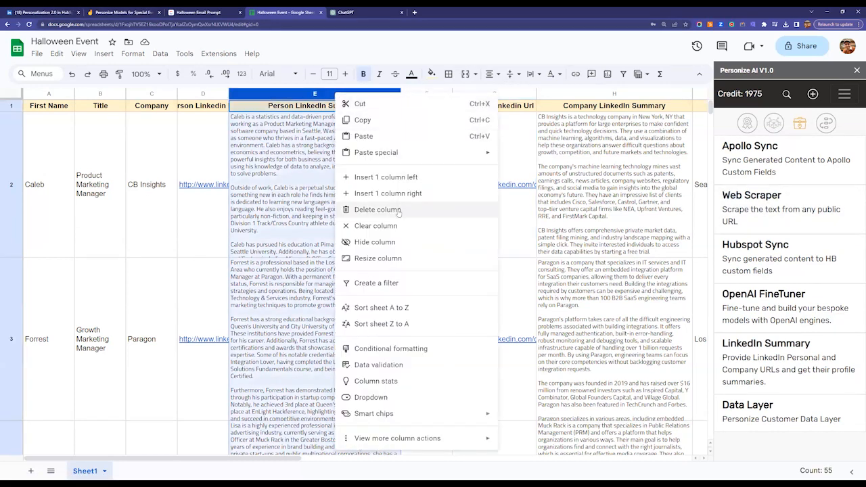
left_click(400, 242)
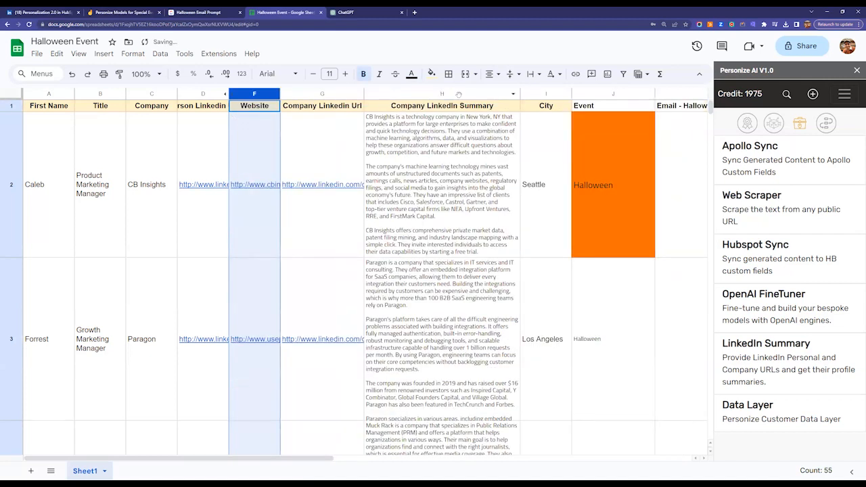
right_click(462, 95)
left_click(498, 245)
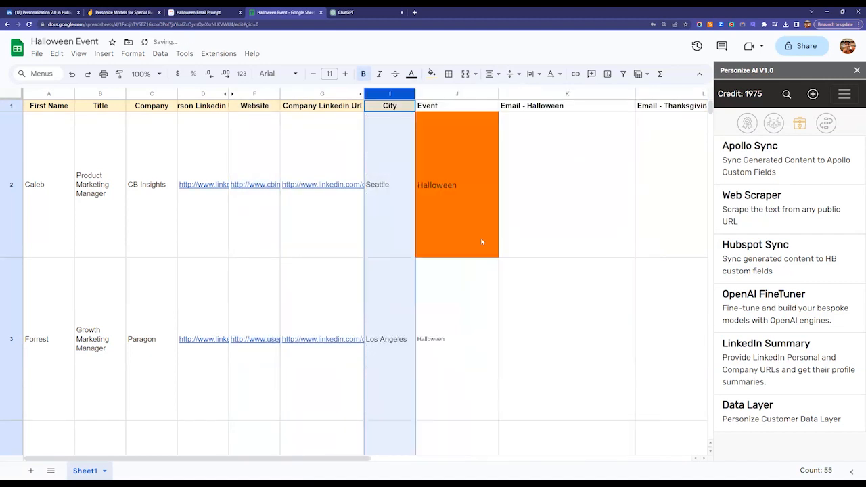
mouse_move(327, 211)
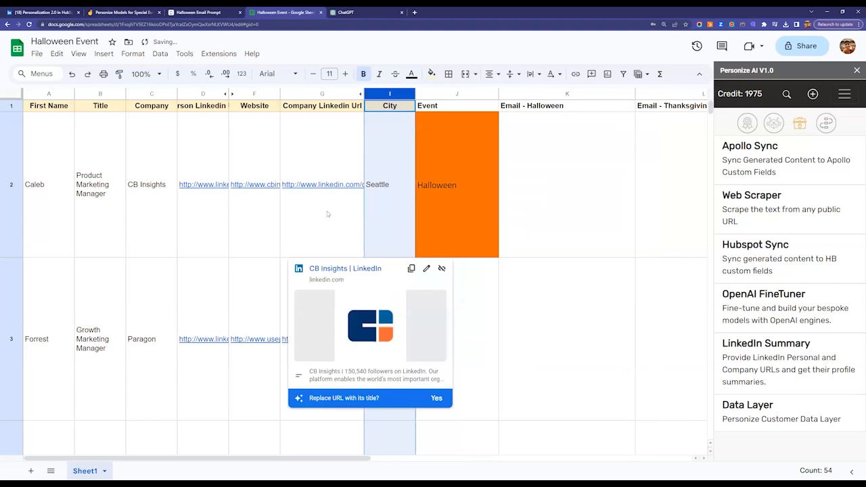
left_click(42, 208)
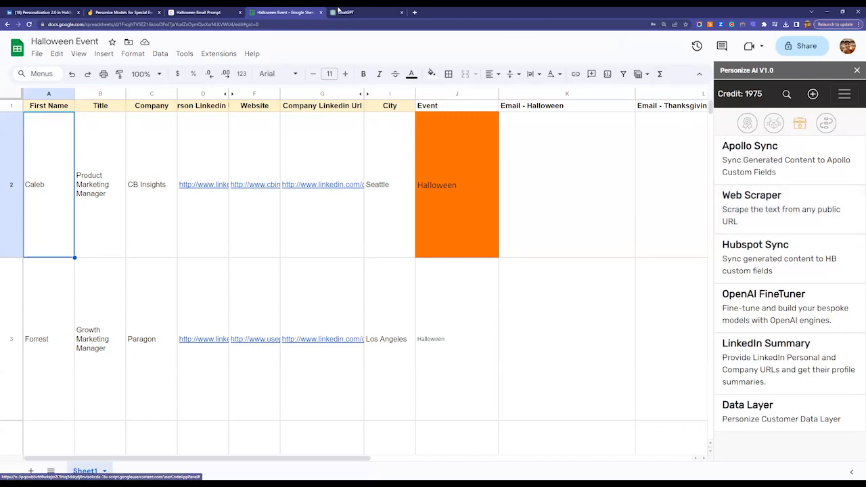
Switch to the Personize Models for Special Events jam and draw a pen arrow from the LinkedIn results to a handwritten "URL", followed by another arrow.
left_click(128, 12)
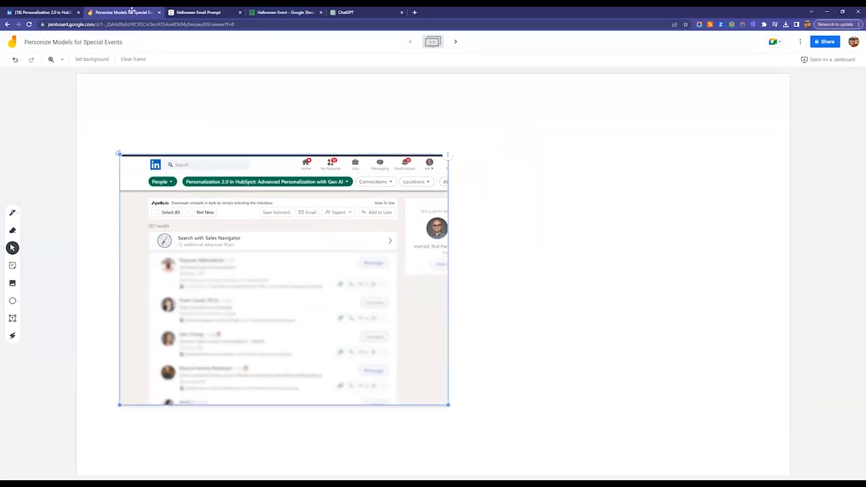
left_click(13, 212)
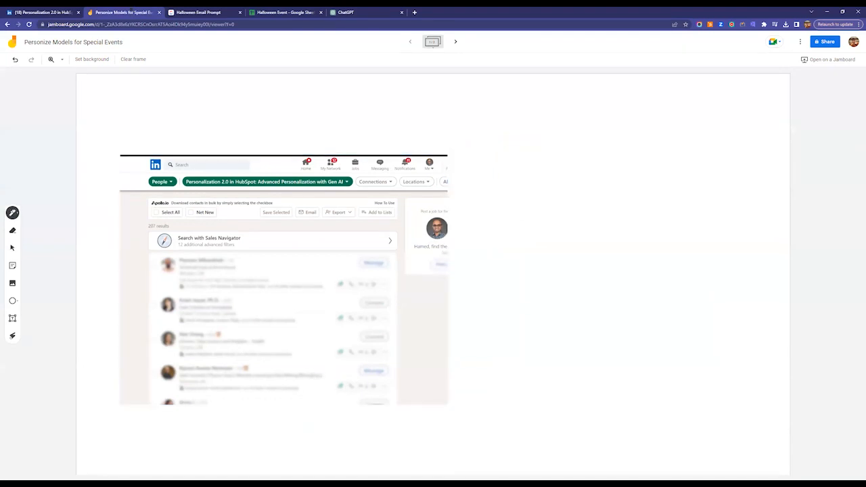
left_click_drag(396, 273, 533, 211)
mouse_move(539, 211)
left_mouse_down()
mouse_move(551, 228)
mouse_move(589, 208)
left_mouse_up()
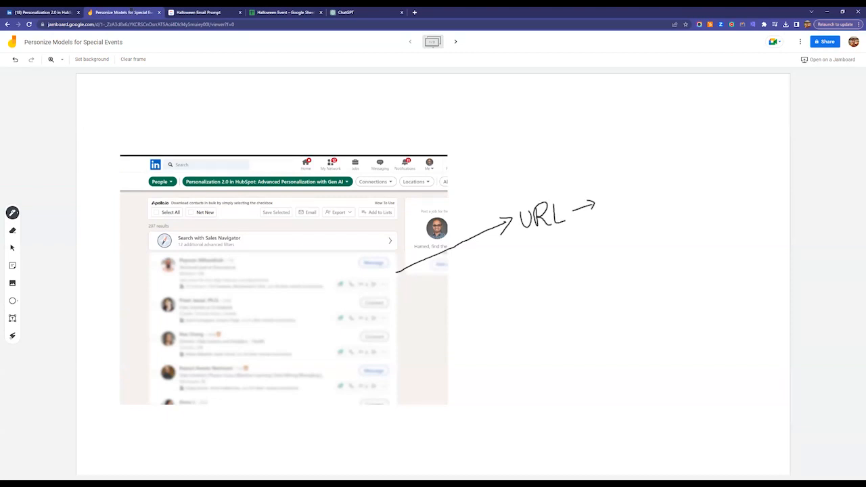
Handwrite "LinkedIn En" after the arrow beside "URL" and draw a box around it.
left_click_drag(601, 190, 623, 200)
mouse_move(626, 188)
left_mouse_down()
mouse_move(622, 200)
mouse_move(638, 196)
left_mouse_up()
left_click_drag(641, 191, 682, 186)
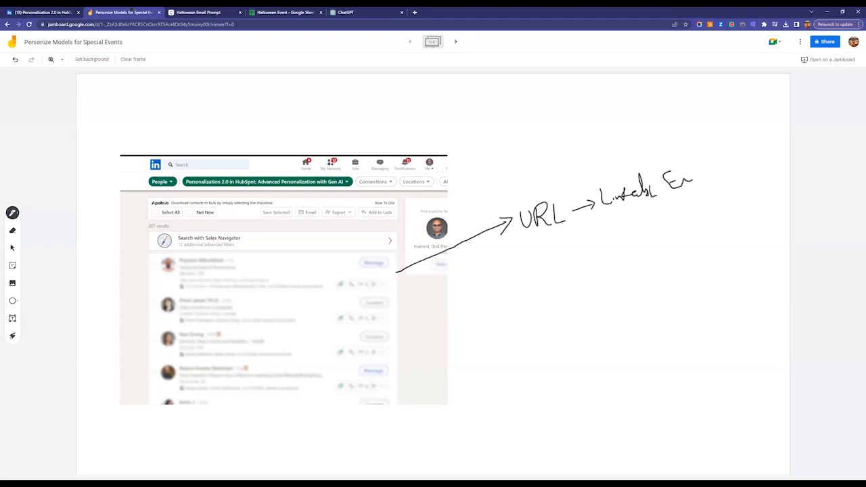
mouse_move(691, 156)
left_mouse_down()
mouse_move(606, 179)
mouse_move(572, 214)
mouse_move(705, 192)
mouse_move(696, 150)
left_mouse_up()
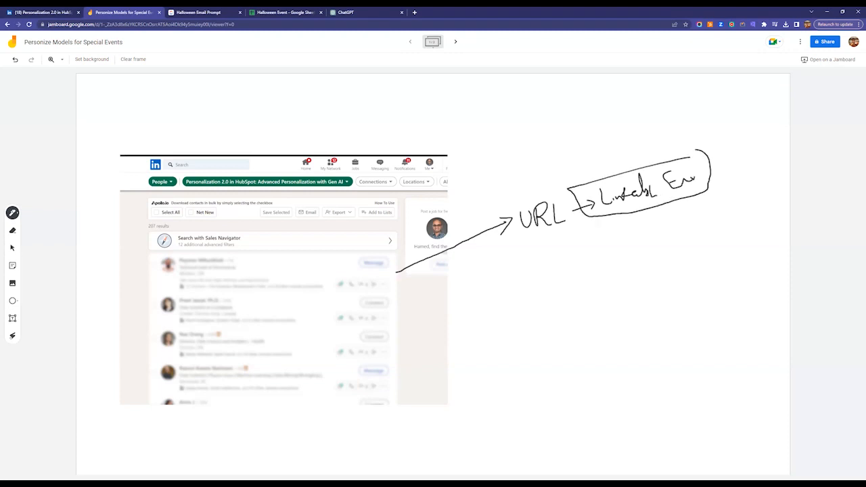
Draw an arrow down from the boxed LinkedIn label to a new box and handwrite "Summary" inside it.
mouse_move(663, 214)
left_mouse_down()
mouse_move(669, 241)
mouse_move(722, 276)
left_mouse_up()
left_click_drag(712, 243, 721, 275)
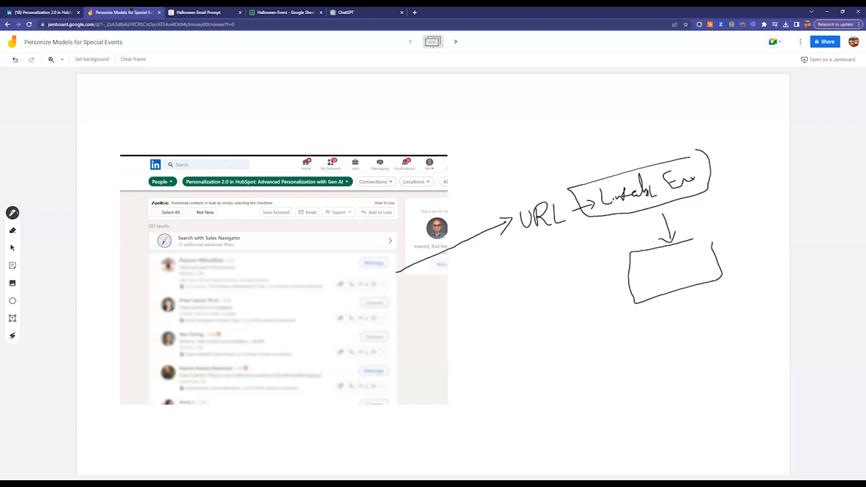
left_click_drag(644, 266, 637, 278)
left_click_drag(702, 255, 703, 274)
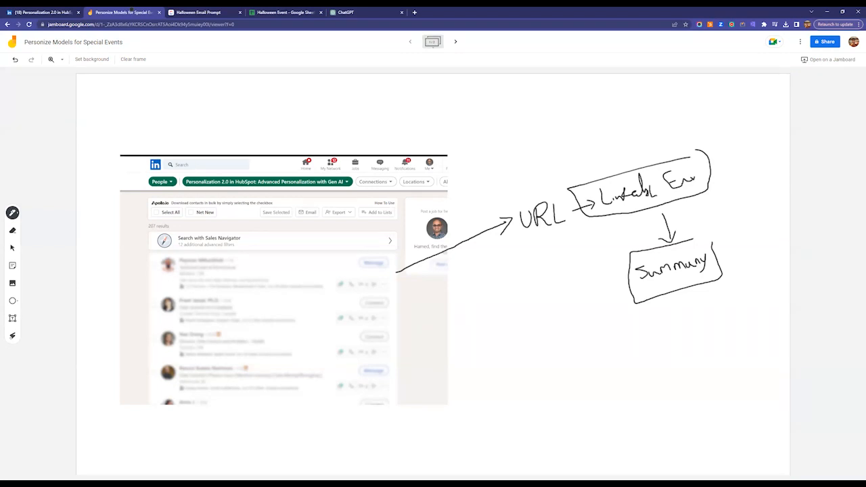
Return to the Halloween Event spreadsheet and unhide the Person LinkedIn Summary and Company LinkedIn Summary columns.
left_click(288, 12)
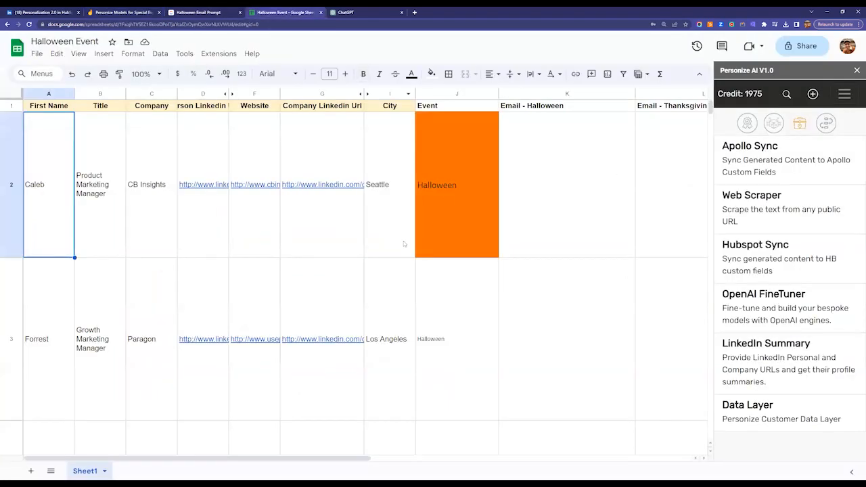
left_click(228, 93)
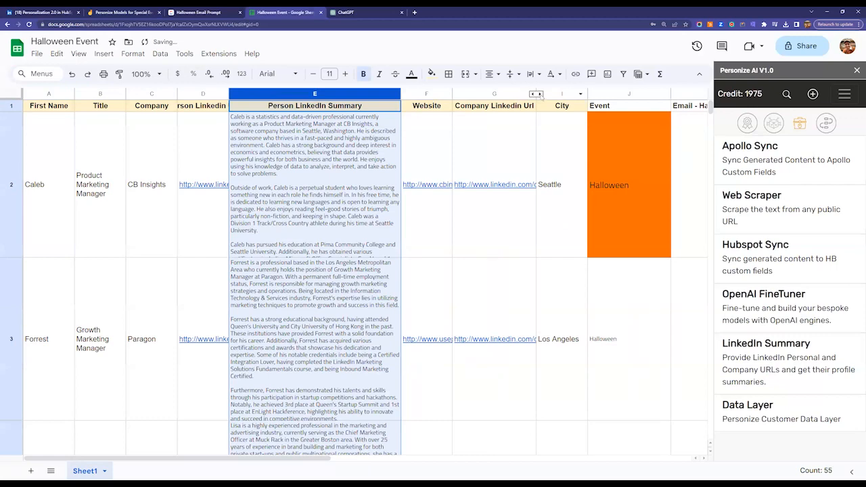
left_click(536, 94)
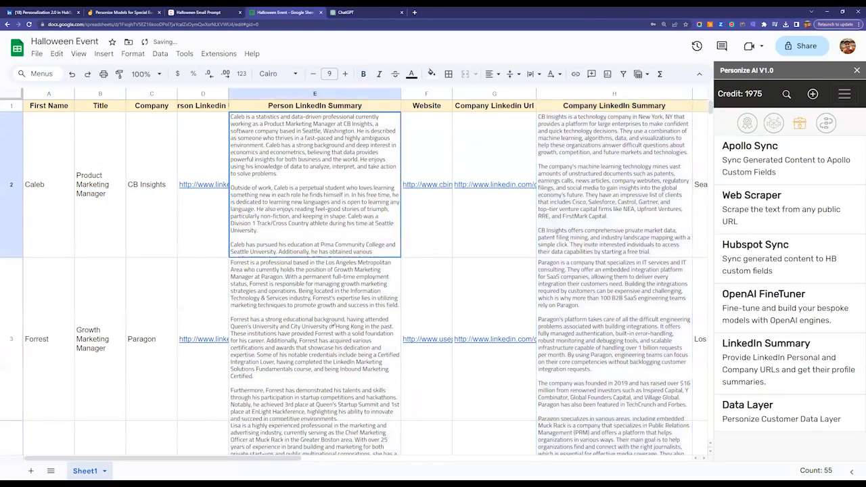
Clear the Person LinkedIn Summary cells in rows 2 and 3 and select the Company LinkedIn Summary cells in the same rows.
left_click_drag(314, 203, 323, 310)
scroll(321, 291, "down", 15)
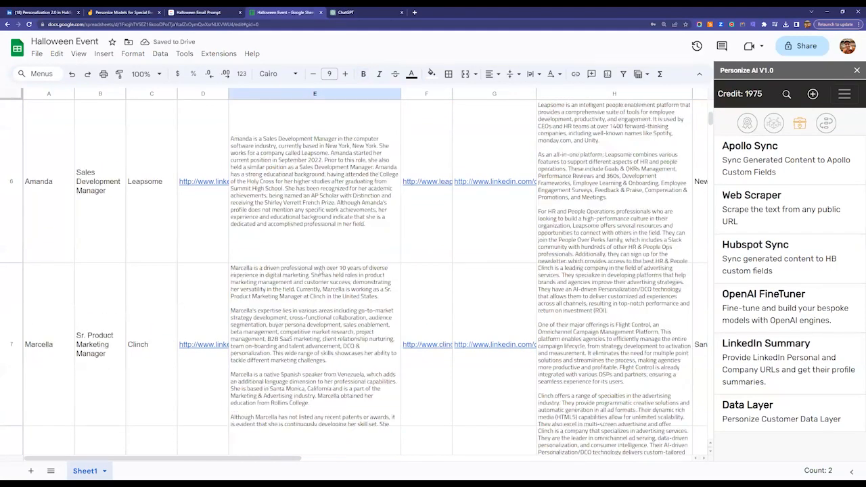
scroll(316, 203, "up", 15)
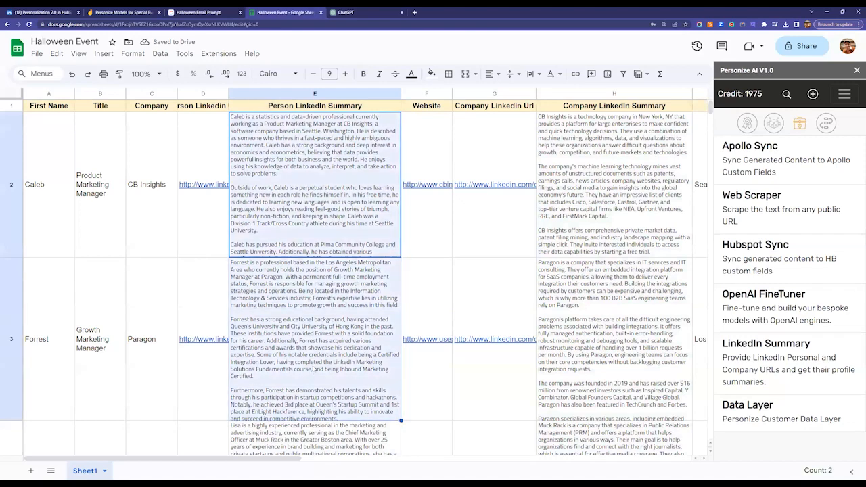
key("Delete")
left_click_drag(609, 203, 611, 290)
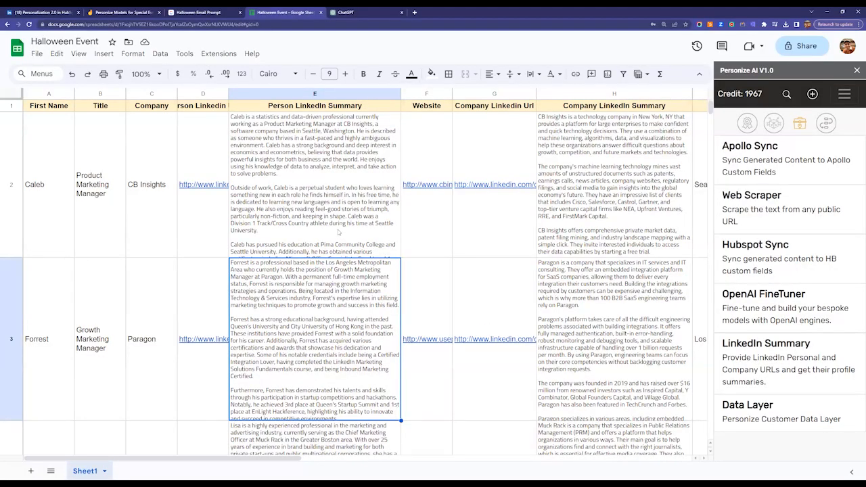
Examine the full Person LinkedIn Summary in row 2 alongside the Company LinkedIn Summary of the same contact.
left_click(342, 198)
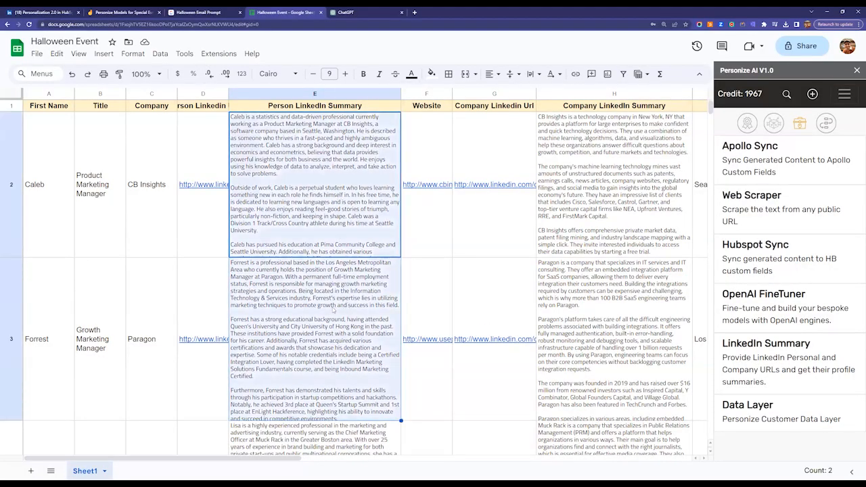
double_click(293, 230)
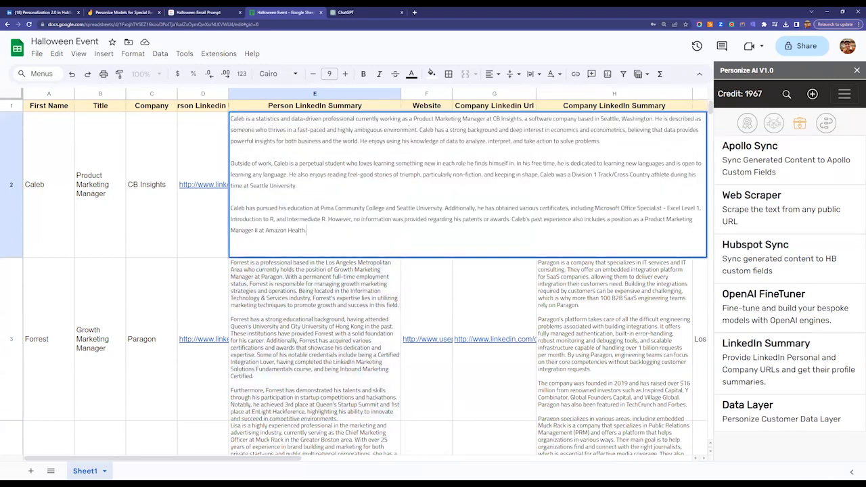
left_click(306, 308)
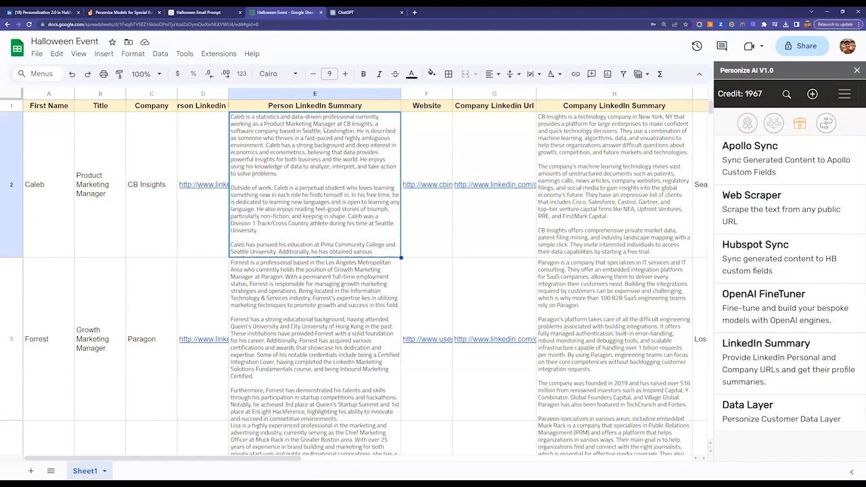
left_click(595, 156)
left_click(392, 160)
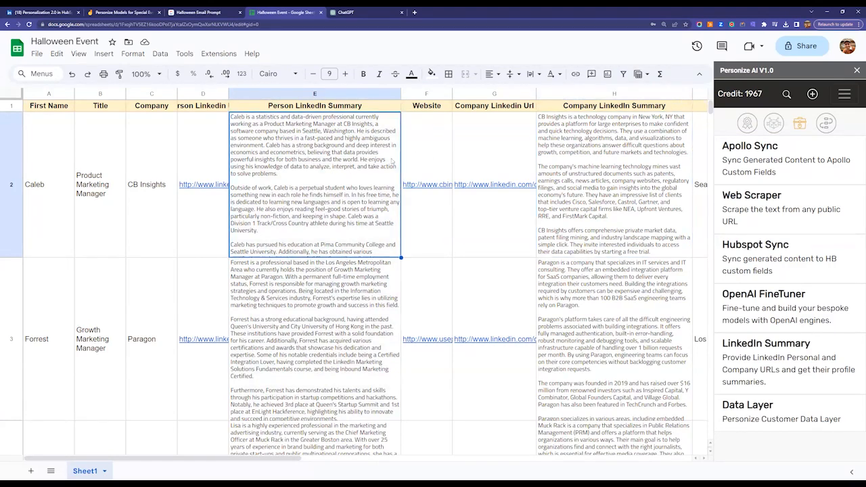
left_click(603, 174)
left_click(310, 180)
left_click(603, 196)
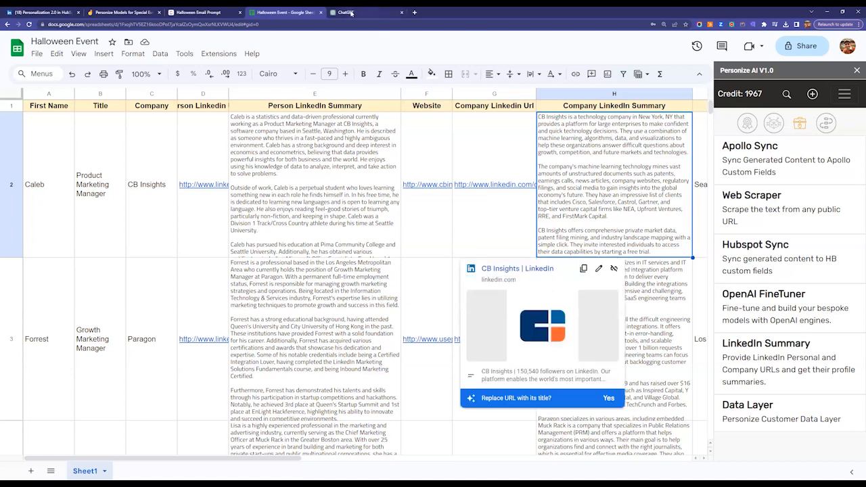
Switch to the Halloween Email Prompt document and copy its last prompt, from the contact's profile summary through the closing "Email to" line.
key("ctrl+Tab")
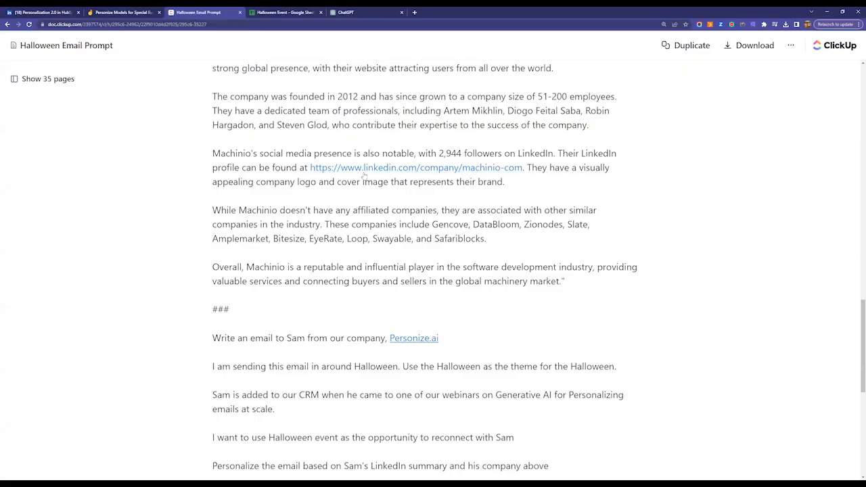
scroll(364, 175, "down", 5)
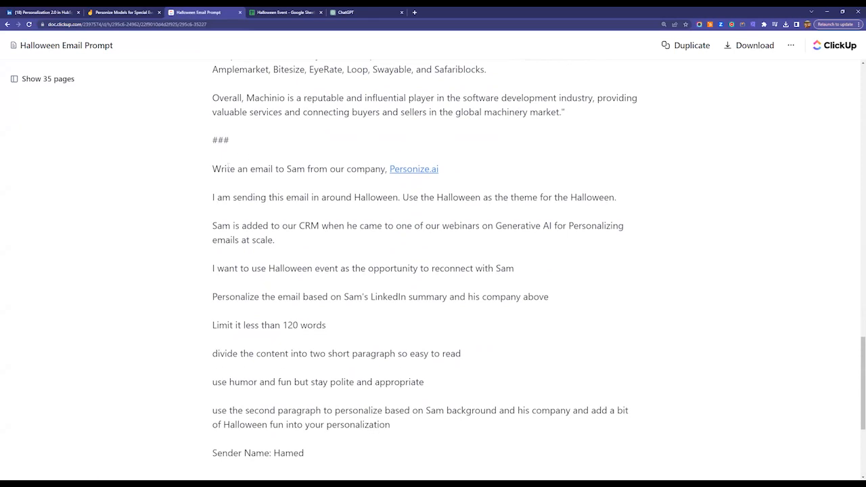
scroll(234, 172, "up", 12)
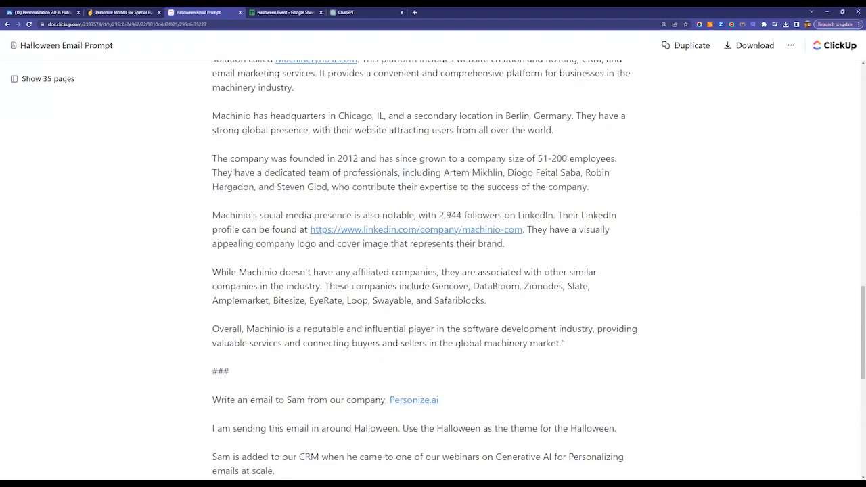
scroll(234, 171, "up", 4)
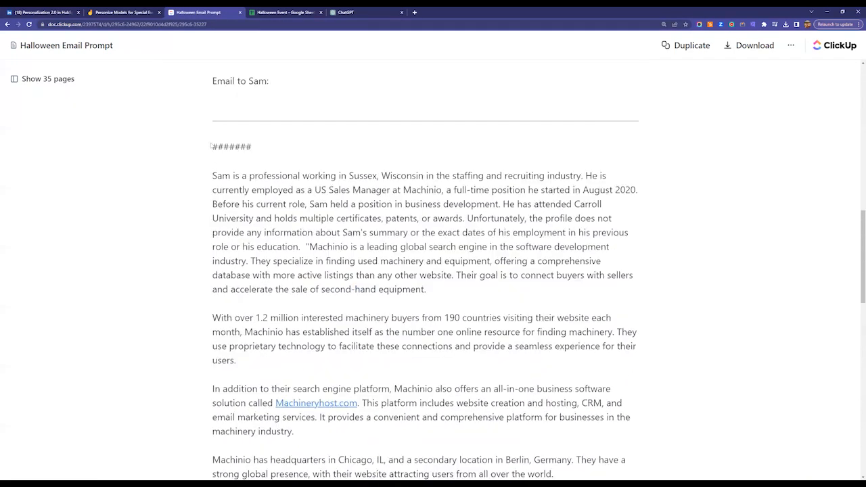
left_click_drag(251, 170, 385, 247)
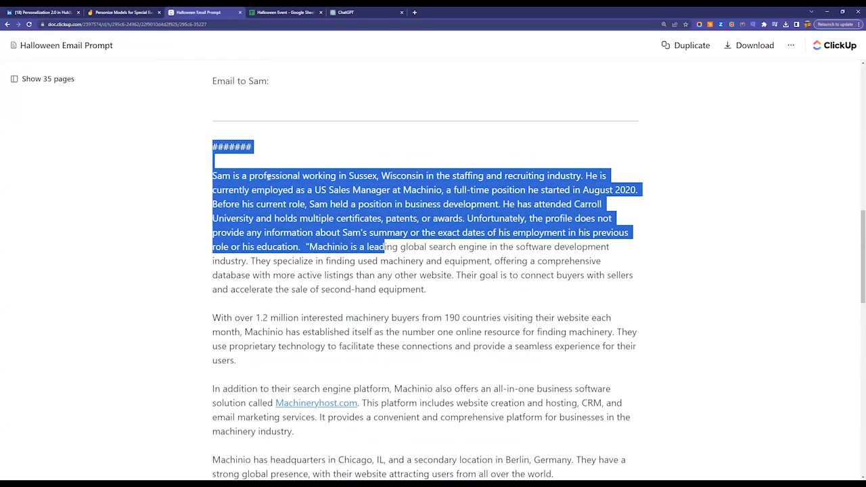
left_click(217, 172)
left_click_drag(214, 175, 326, 383)
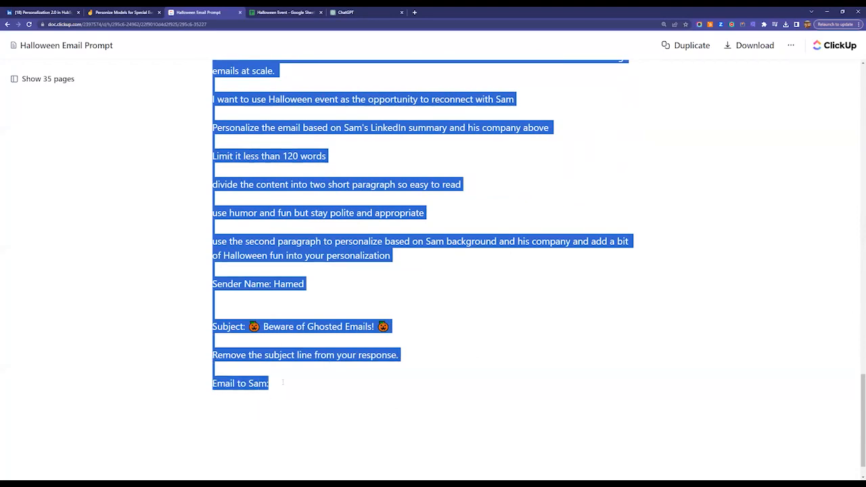
Switch to ChatGPT, paste the copied Halloween email prompt into a new GPT-4 chat and submit it.
left_click(344, 11)
key("ctrl+v")
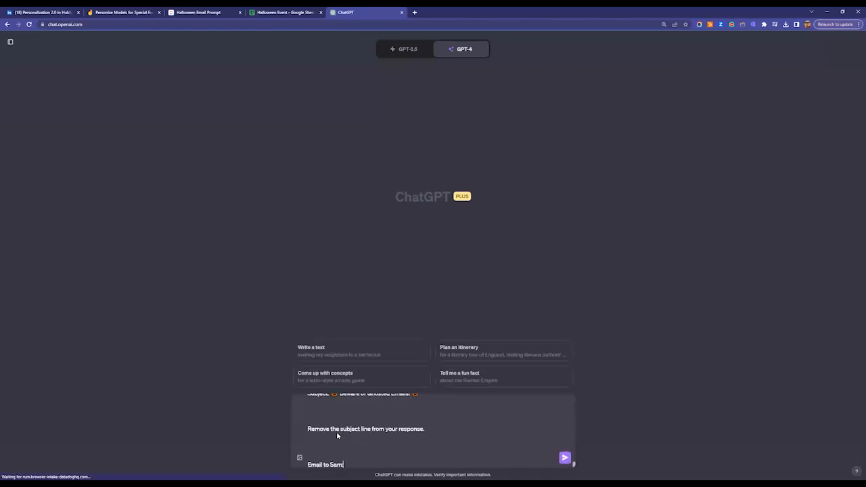
key("shift+Return")
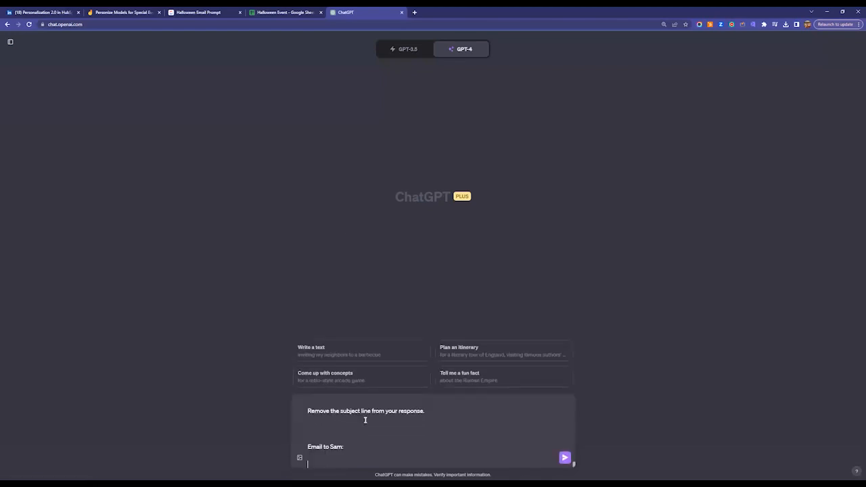
key("Return")
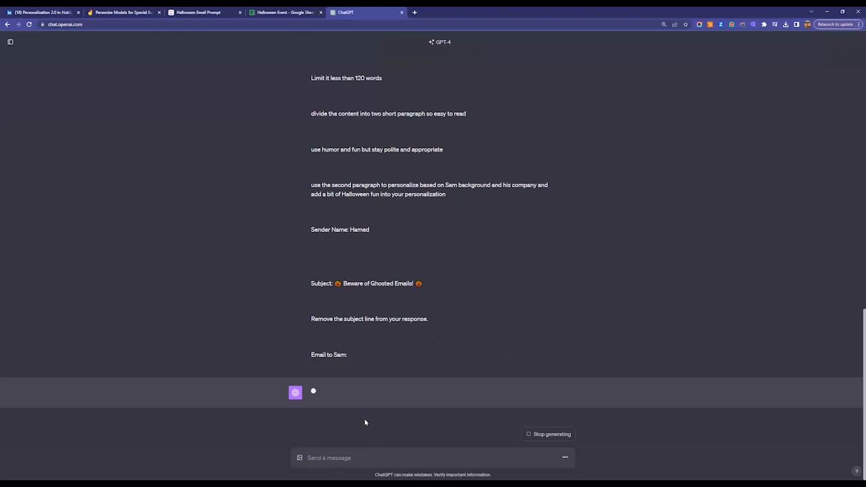
scroll(365, 419, "up", 10)
scroll(405, 356, "down", 10)
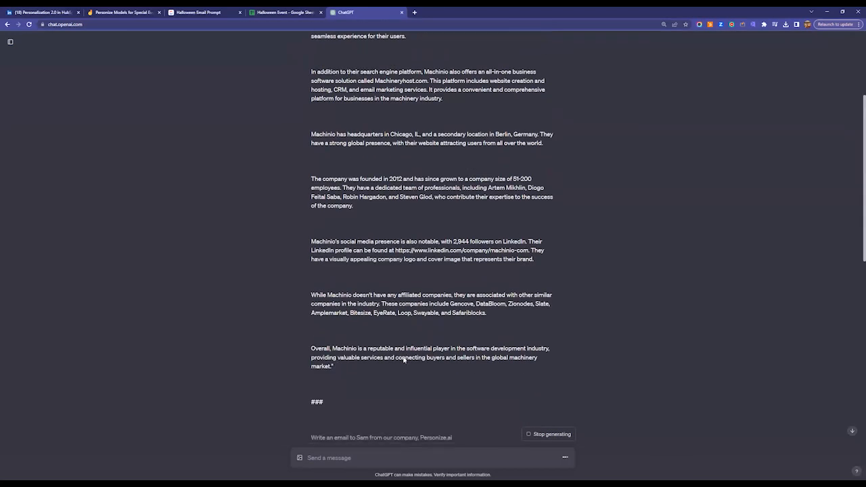
Examine the generated Halloween email below the prompt, enlarging the page for easier reading.
scroll(408, 370, "down", 3)
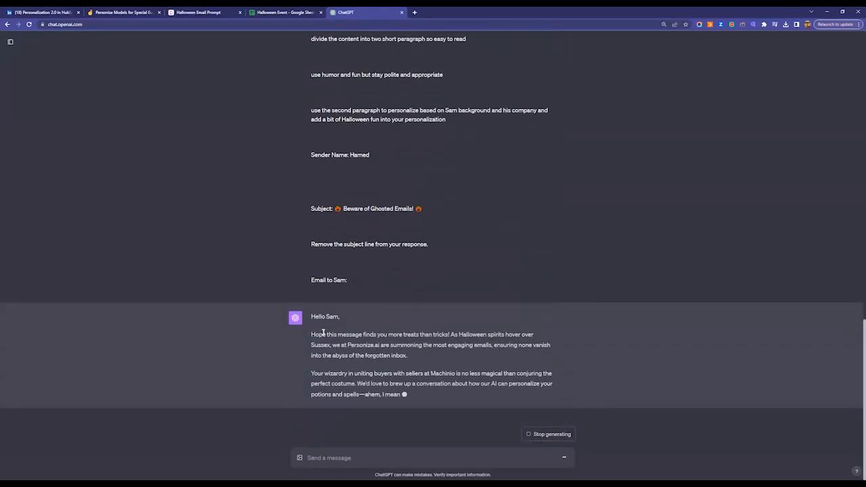
triple_click(312, 305)
left_click(405, 348)
key("ctrl+plus")
key("ctrl+plus")
key("ctrl+plus")
key("ctrl+plus")
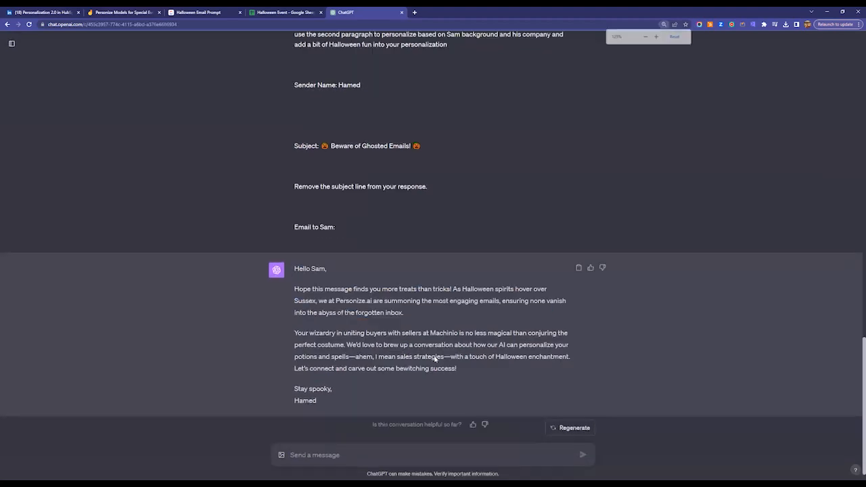
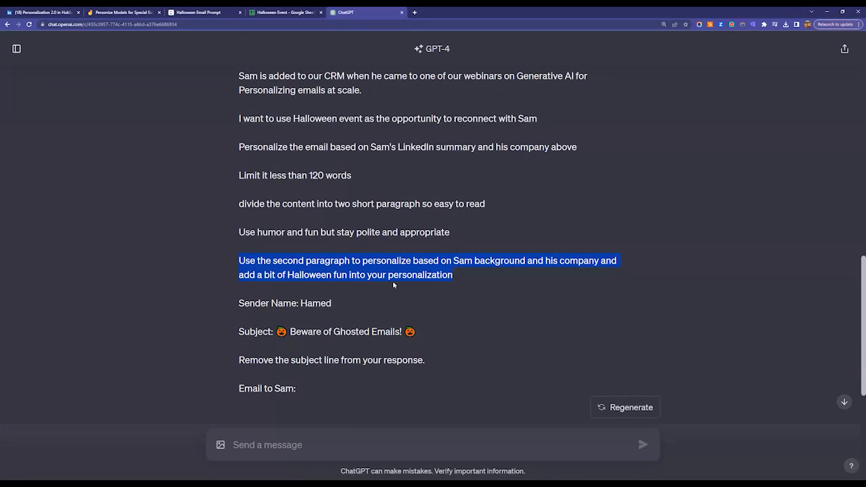
Check the LinkedIn summaries in the Halloween Event sheet, and review the revised prompt and its generated email in ChatGPT.
left_click(278, 12)
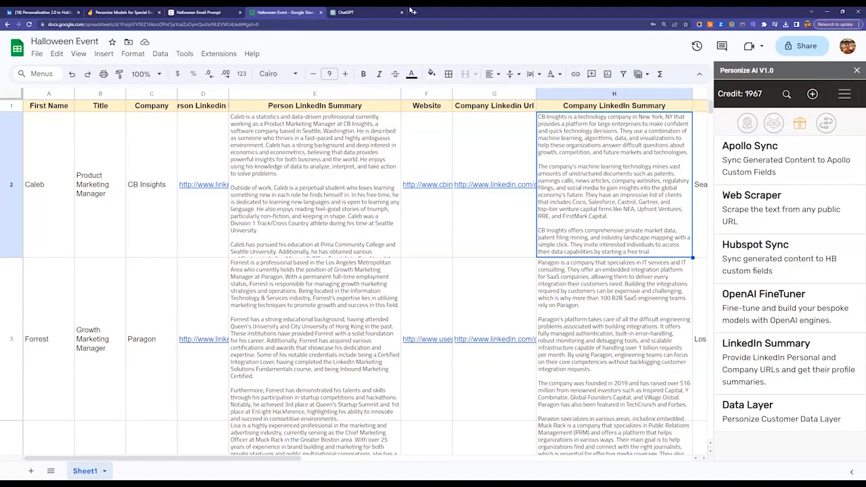
left_click(352, 13)
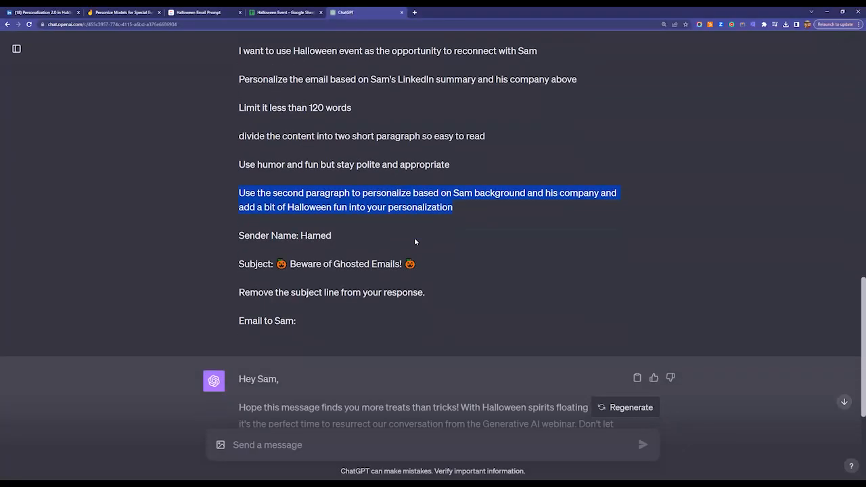
scroll(440, 296, "down", 3)
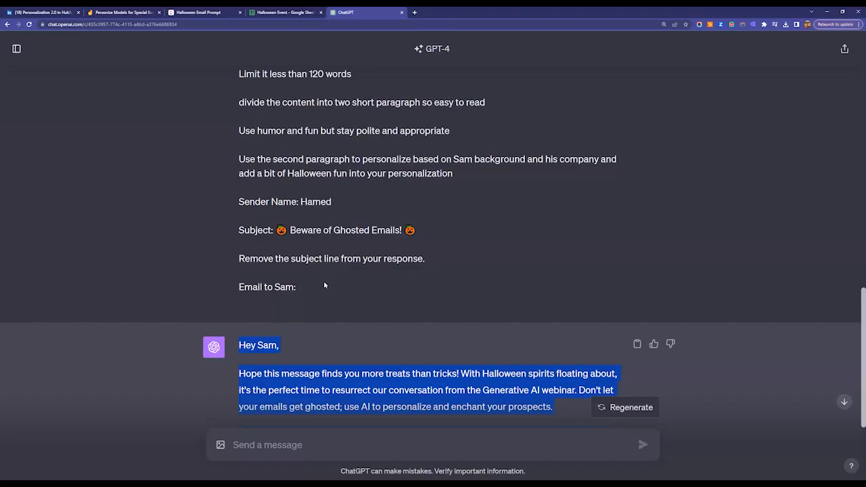
scroll(323, 284, "up", 15)
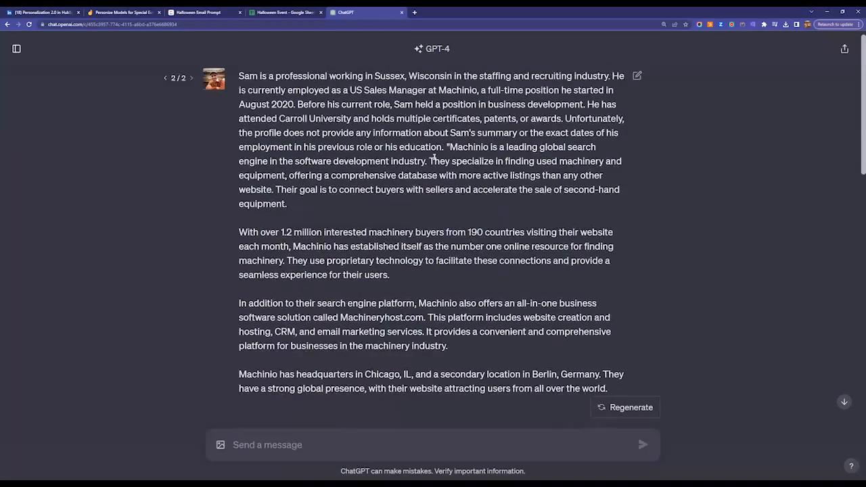
scroll(434, 157, "up", 1)
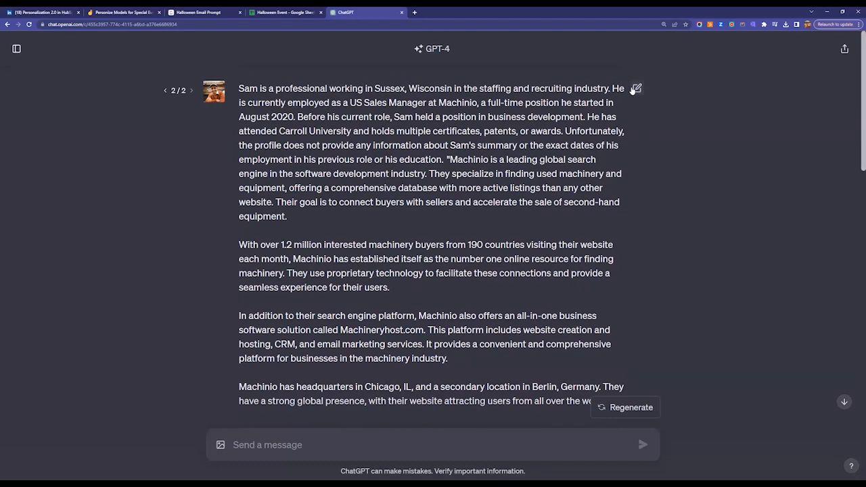
Switch to the Halloween Event spreadsheet and start a new skill of type Bespoke Skill in Personize AI.
left_click(292, 13)
left_click(317, 195)
left_click(342, 311)
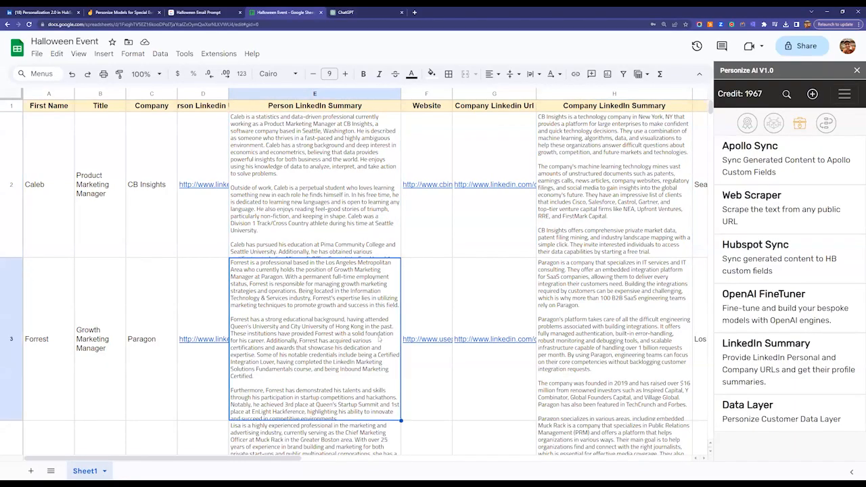
left_click(776, 127)
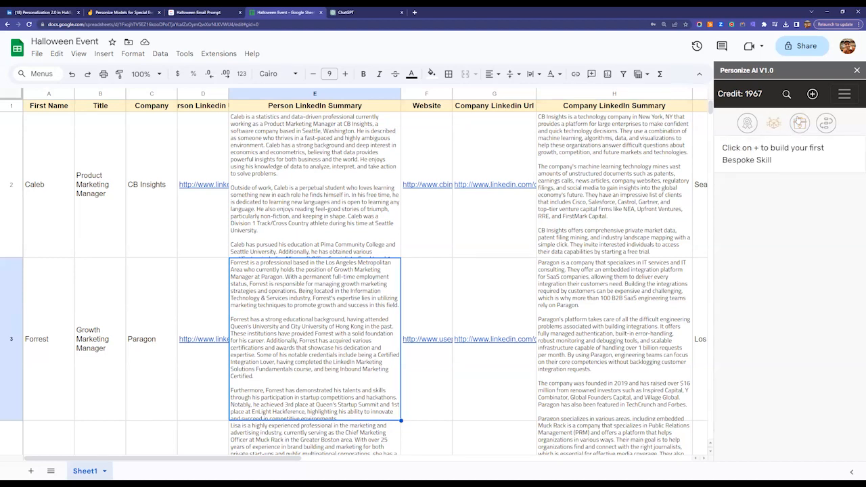
left_click(810, 95)
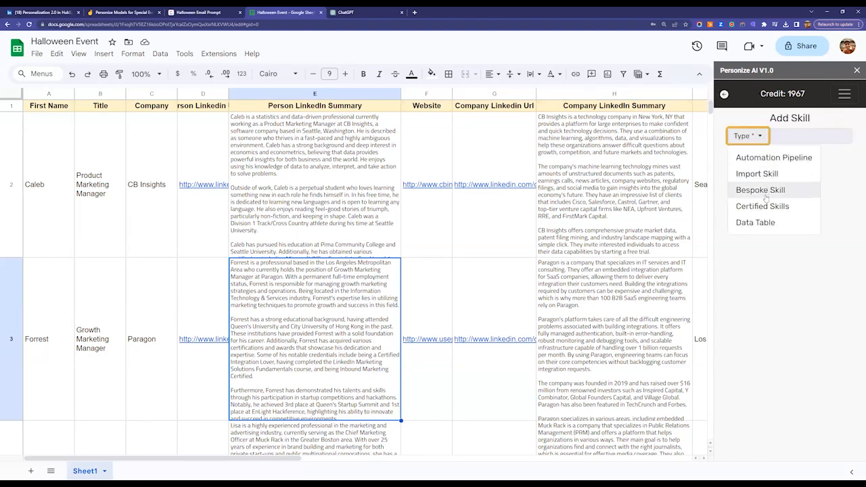
left_click(760, 190)
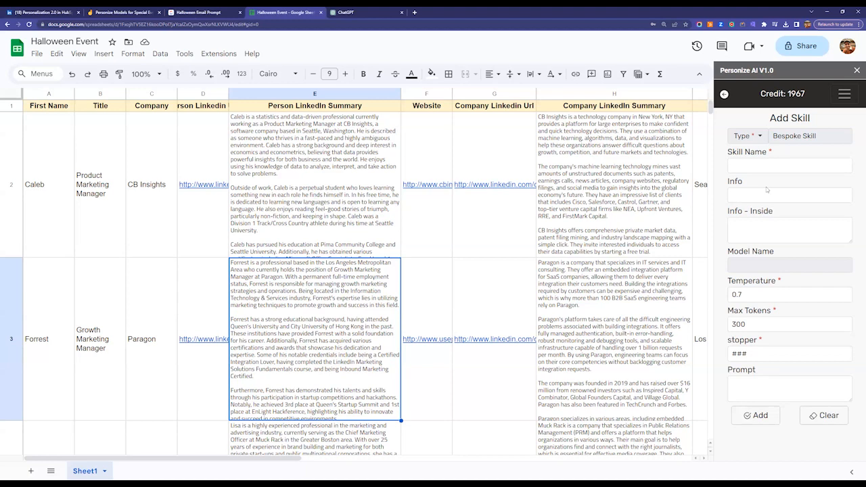
Name the skill "Special Event Email to our Marketing contacts".
left_click(775, 162)
type("Halloween")
key("ctrl+a")
type("Spec")
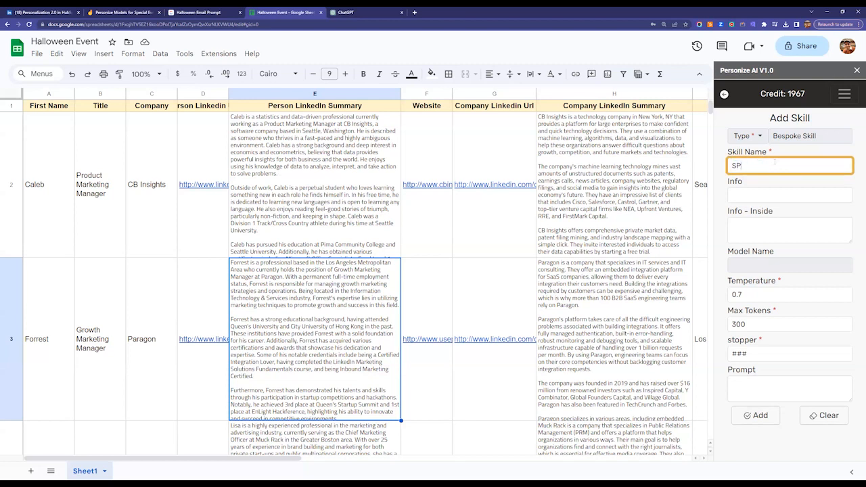
key("BackSpace")
key("BackSpace")
key("BackSpace")
type("pecia")
type("l Event")
type(" Ea")
type("mail to our")
type(" Mark")
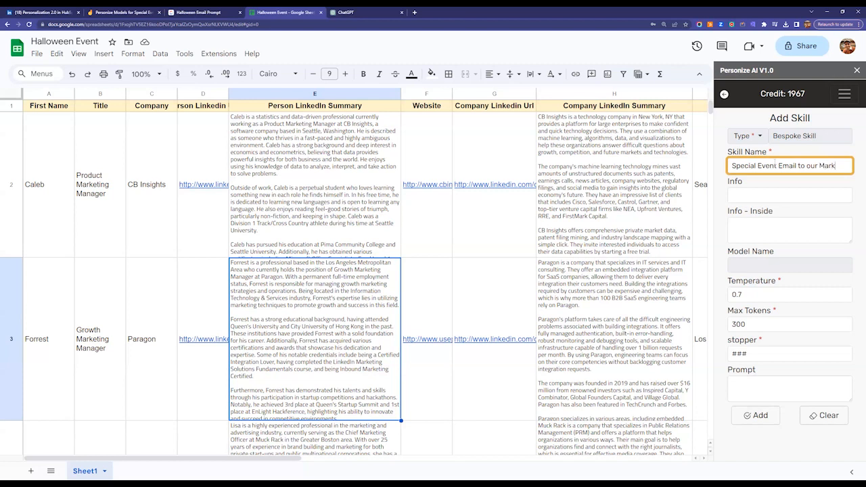
type("eting contacts")
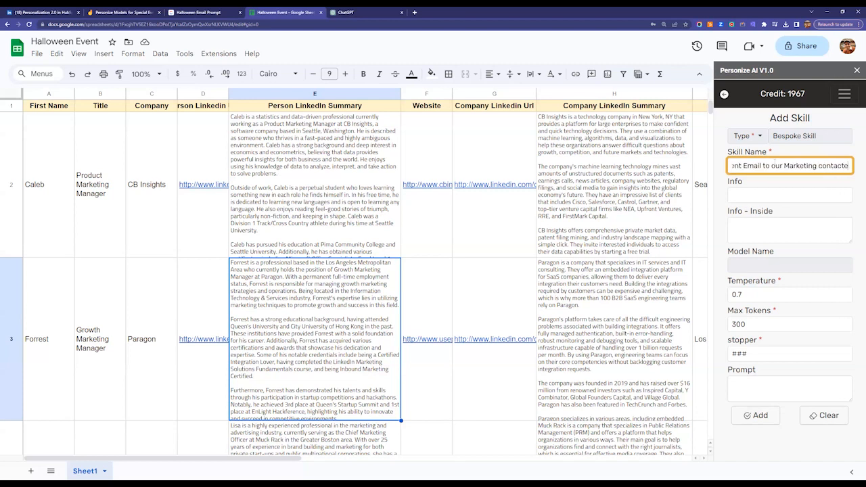
Shorten the skill name to "Special Event Email" and put "to our Marketing Contacts" in the Info field.
key("ctrl+shift+Left")
key("ctrl+shift+Left")
key("ctrl+shift+Left")
key("ctrl+shift+Left")
key("ctrl+c")
key("BackSpace")
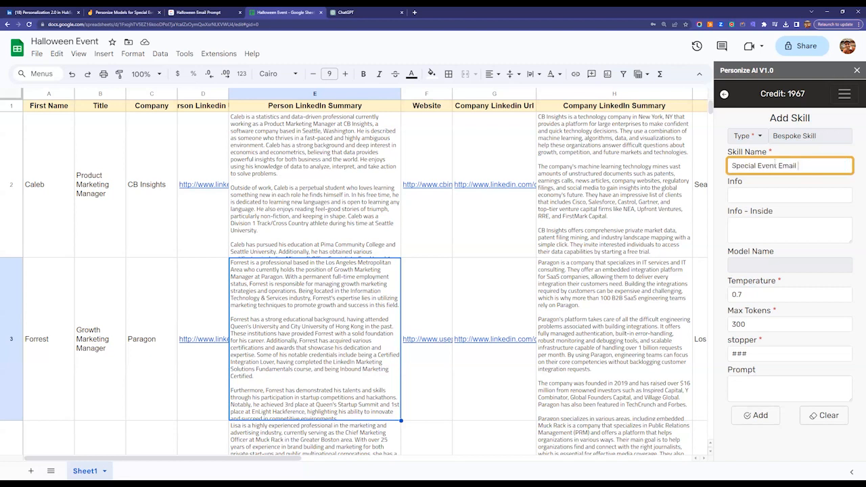
left_click(772, 194)
key("ctrl+v")
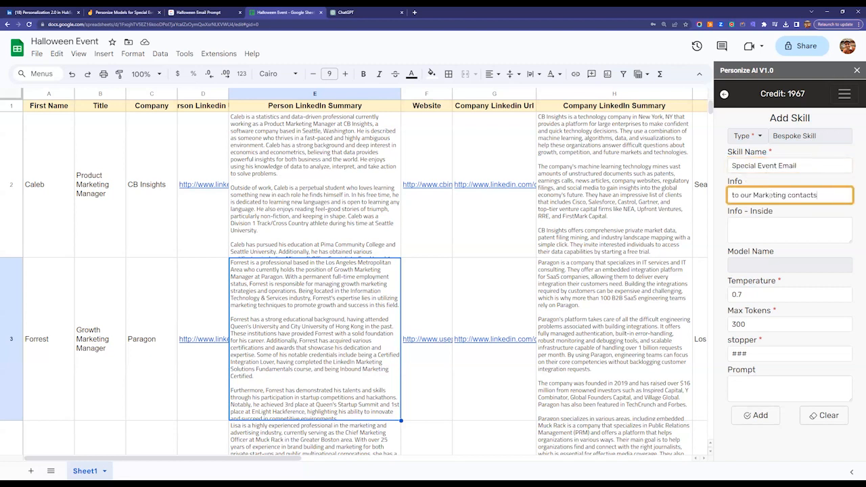
double_click(791, 195)
left_click(789, 195)
key("shift+Right")
type("C")
Enlarge the skill's Prompt box, and in the ChatGPT prompt replace everything from the profile summary through the headquarters paragraph with {{col1}}.
left_click_drag(850, 399, 856, 442)
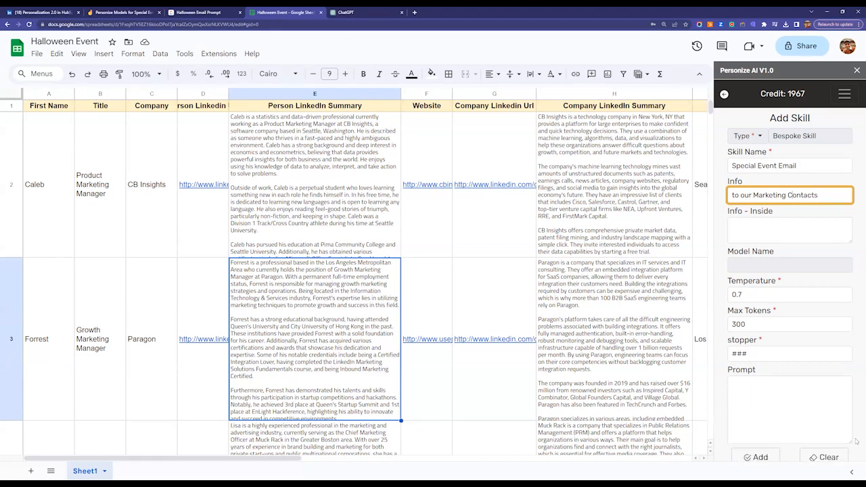
left_click(749, 382)
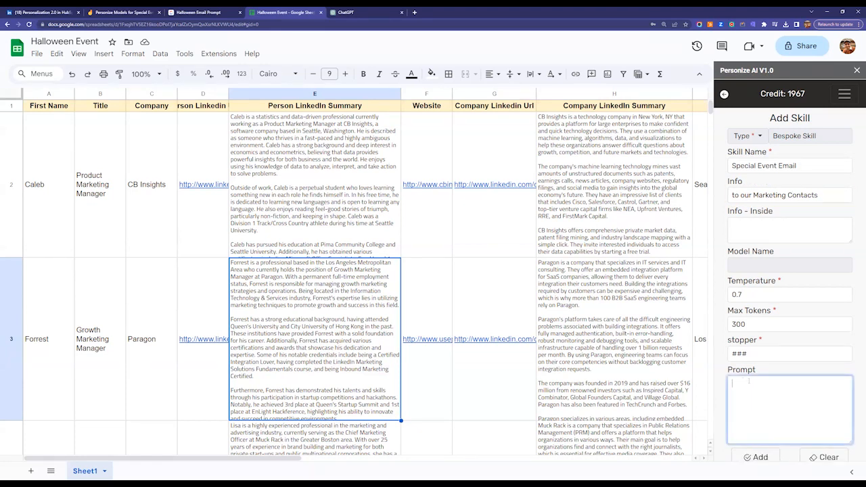
left_click(332, 12)
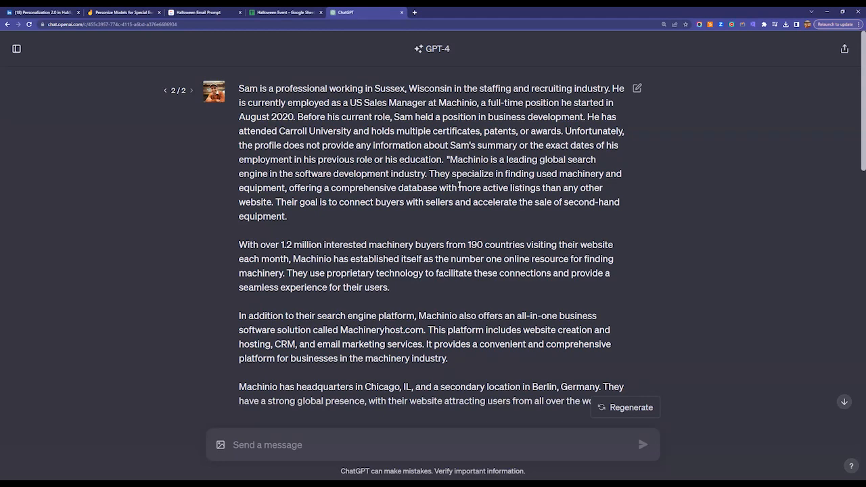
scroll(420, 317, "down", 7)
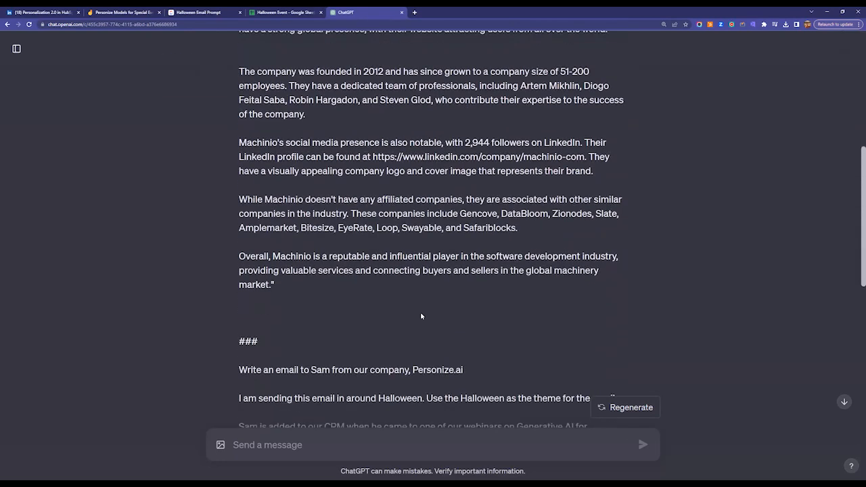
scroll(421, 311, "down", 3)
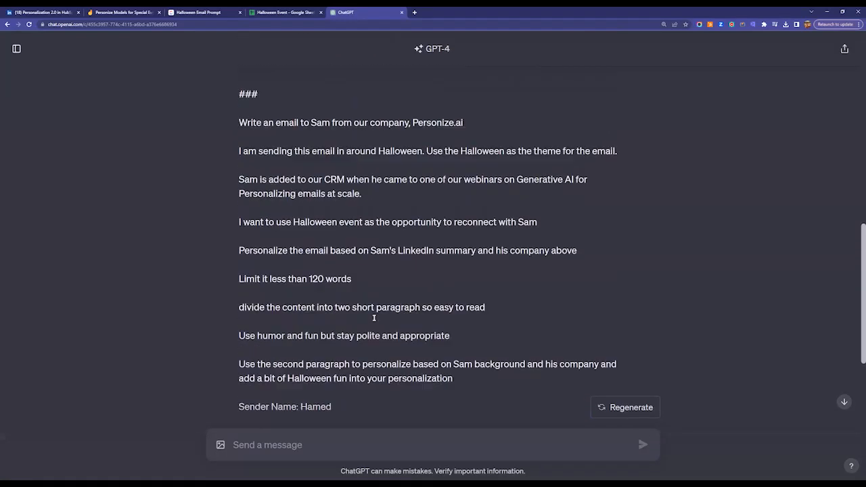
scroll(373, 318, "up", 8)
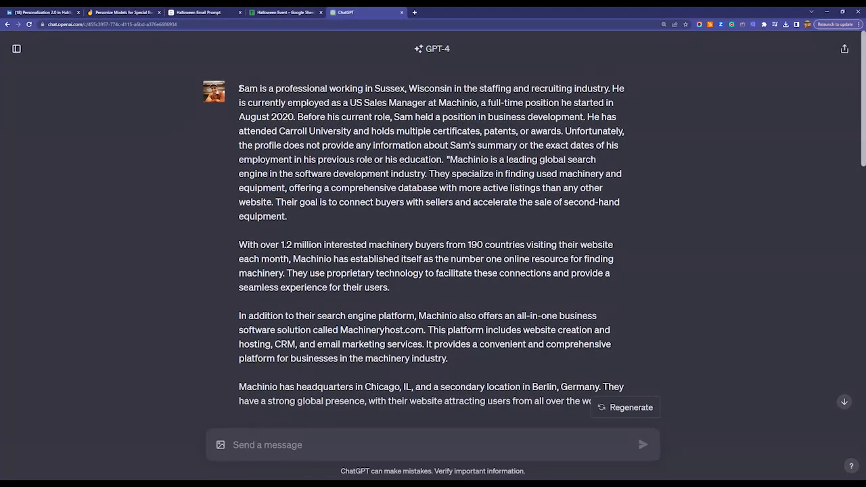
left_click_drag(239, 88, 620, 259)
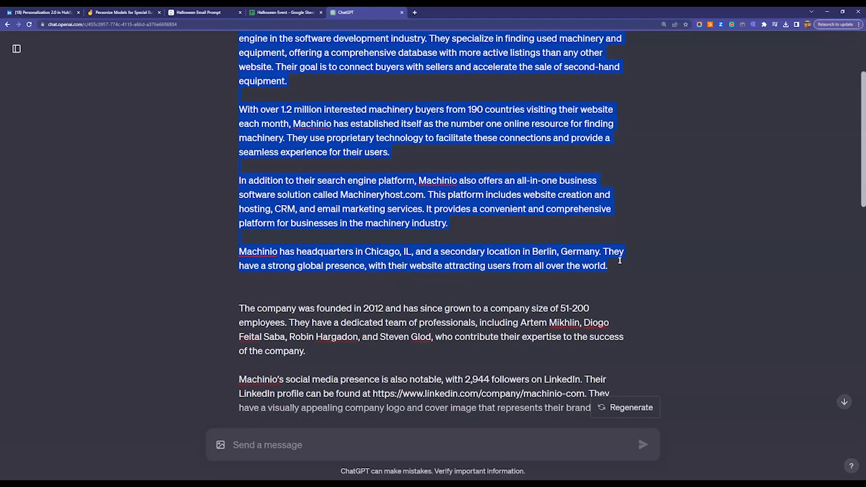
type("{{ciol1}}")
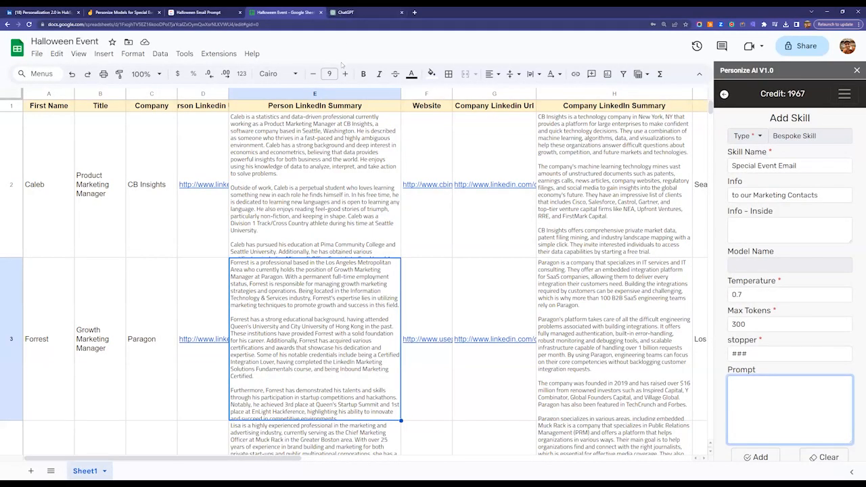
Switch to the Halloween Email Prompt document and copy the definitions of {{col1}} through {{col4}} above the first prompt.
left_click(346, 13)
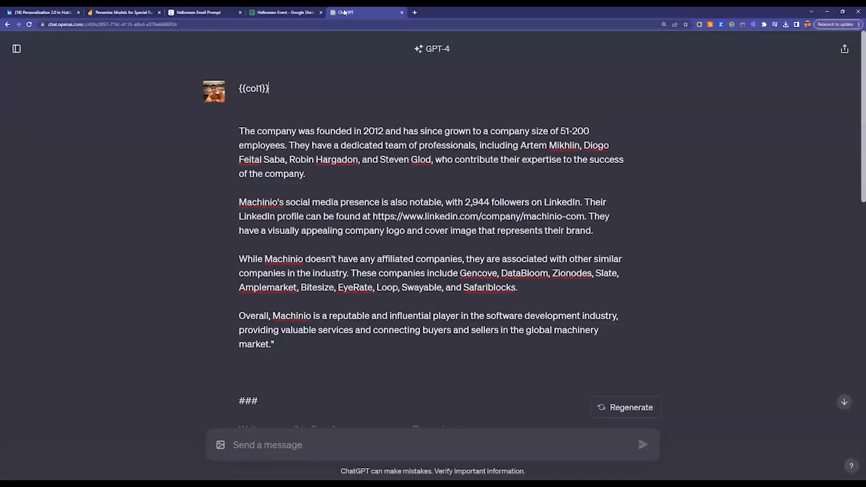
left_click(198, 13)
scroll(333, 222, "up", 15)
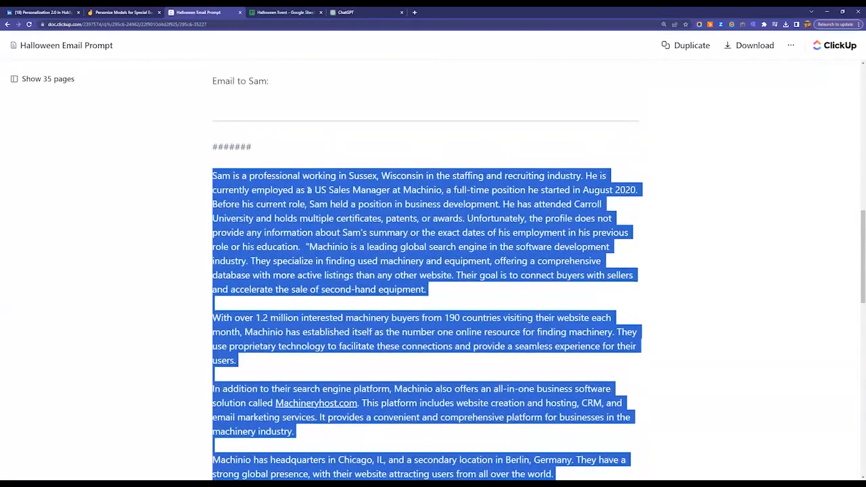
scroll(335, 222, "up", 10)
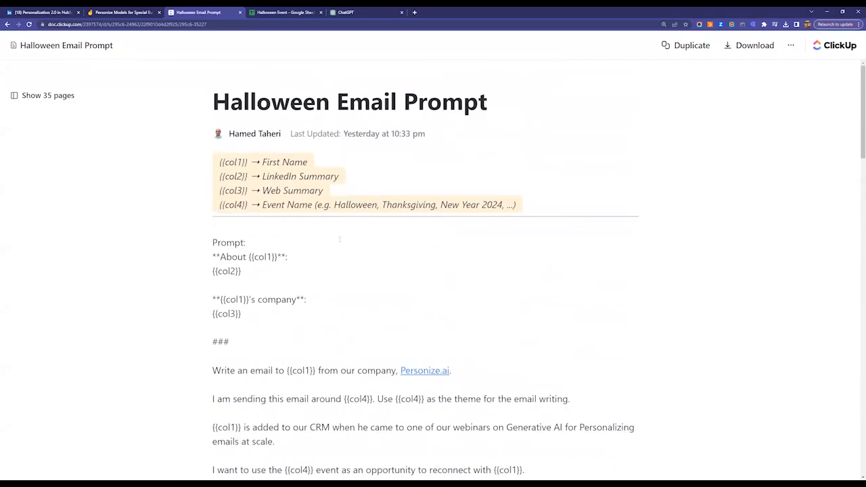
left_click_drag(211, 232, 224, 252)
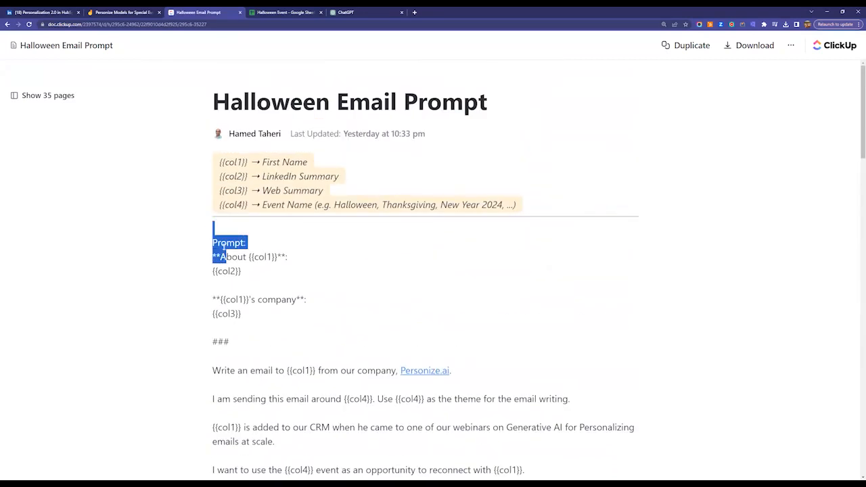
left_click(214, 157)
left_click_drag(215, 159, 520, 202)
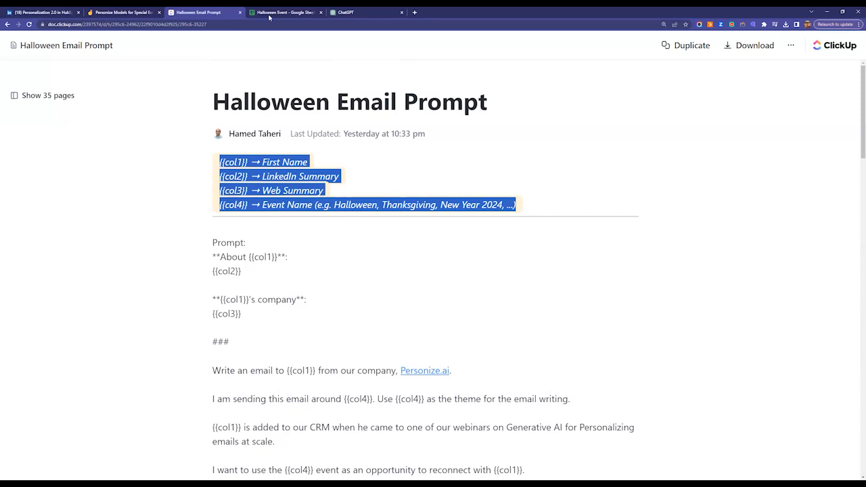
Switch back to the Halloween Event spreadsheet and paste the column definitions into the skill's Info - Inside field.
left_click(343, 12)
left_click(267, 12)
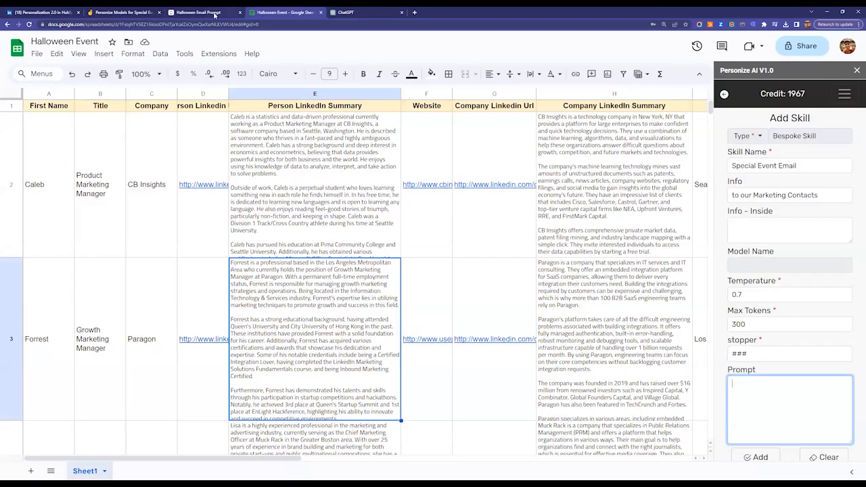
left_click(775, 230)
key("ctrl+v")
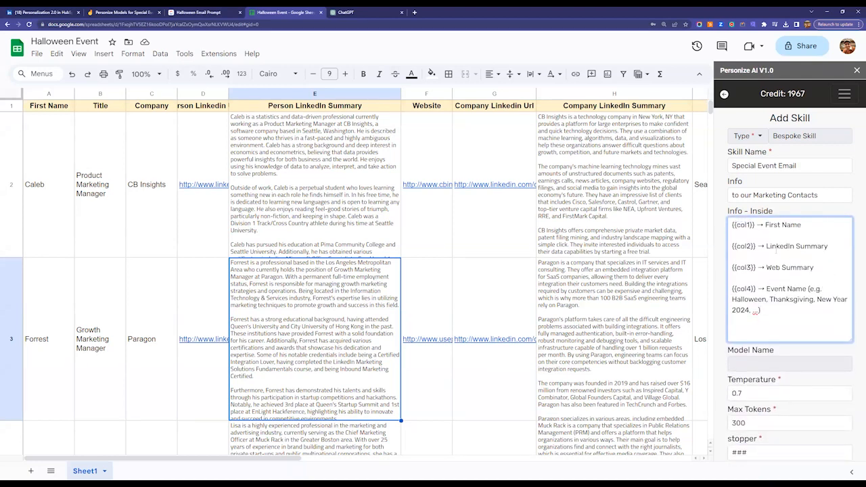
Remove the blank lines between the four column definitions in the Info - Inside field.
left_click(754, 237)
key("BackSpace")
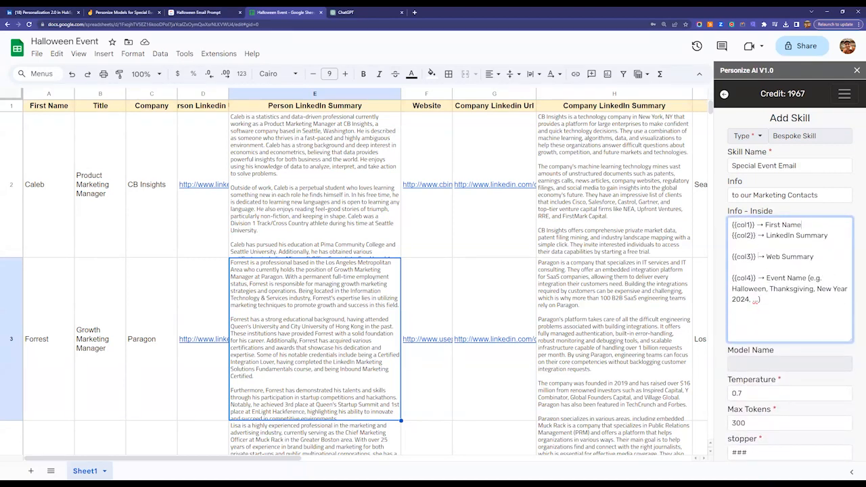
left_click(750, 247)
key("BackSpace")
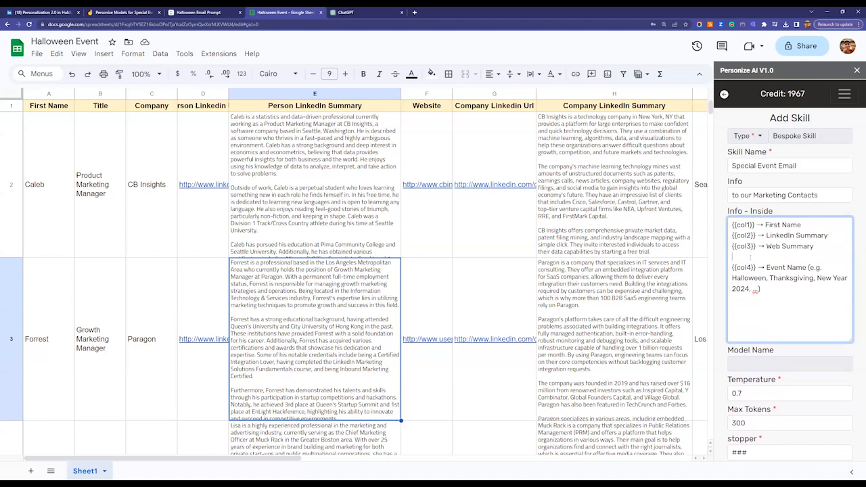
key("BackSpace")
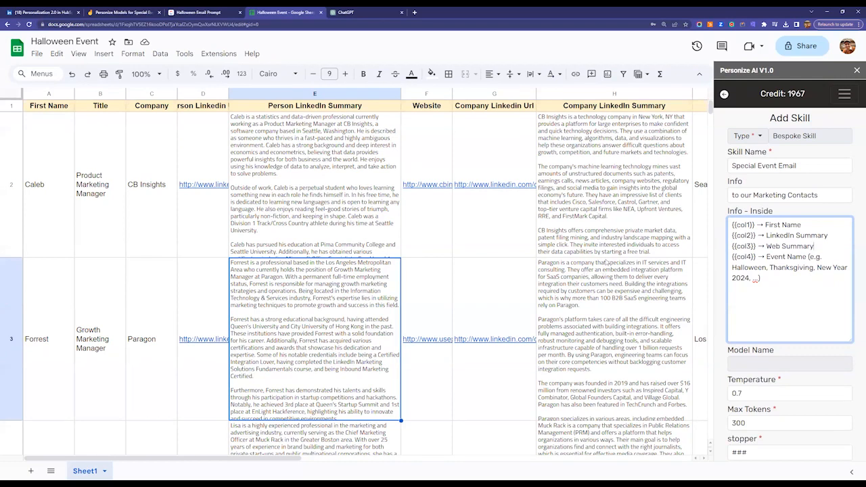
Switch to the Halloween Email Prompt document and highlight the whole first prompt to review its extent.
scroll(607, 263, "down", 1)
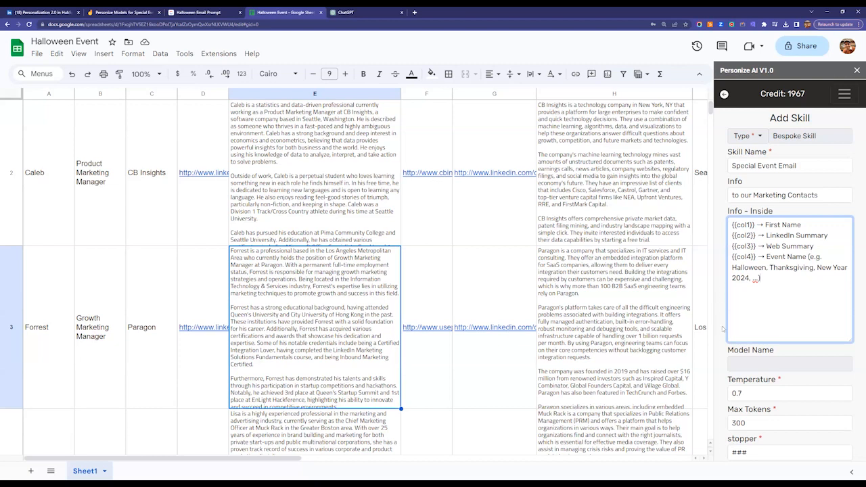
left_click(345, 12)
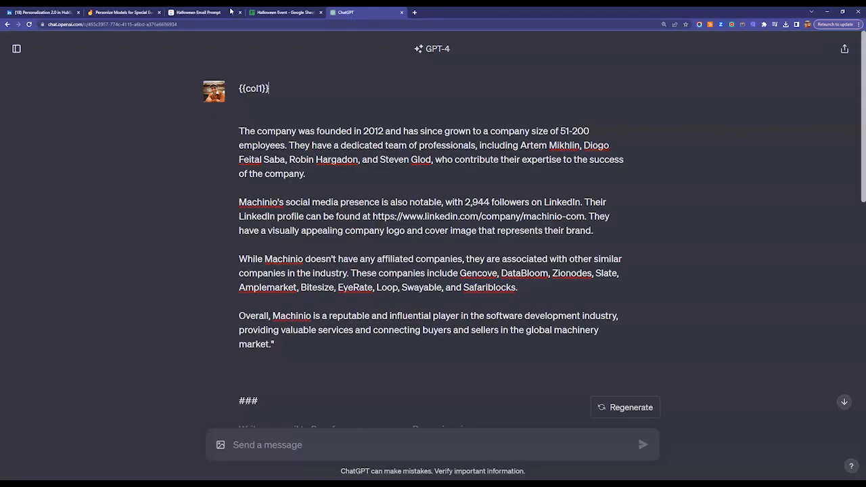
left_click(218, 11)
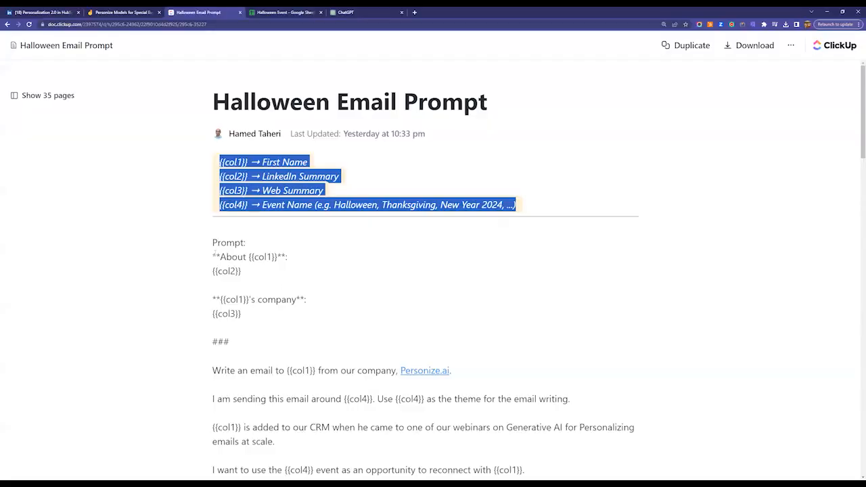
left_click_drag(213, 256, 303, 401)
scroll(381, 304, "down", 3)
scroll(381, 304, "down", 2)
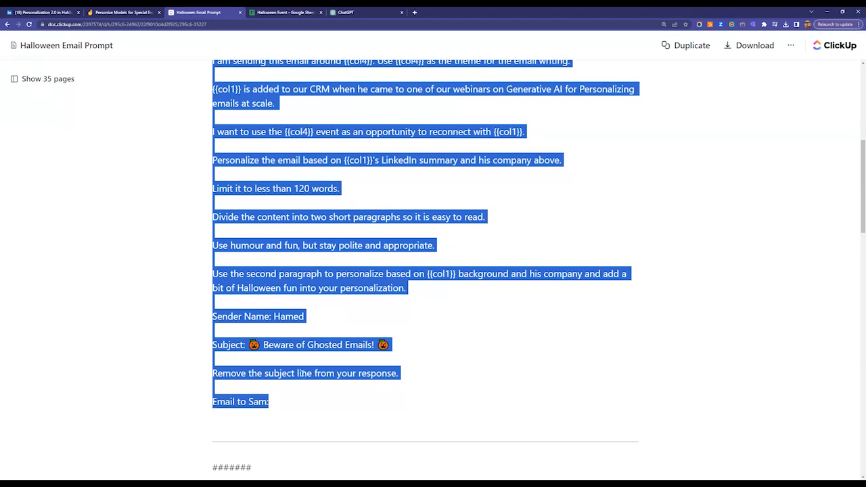
scroll(309, 301, "up", 3)
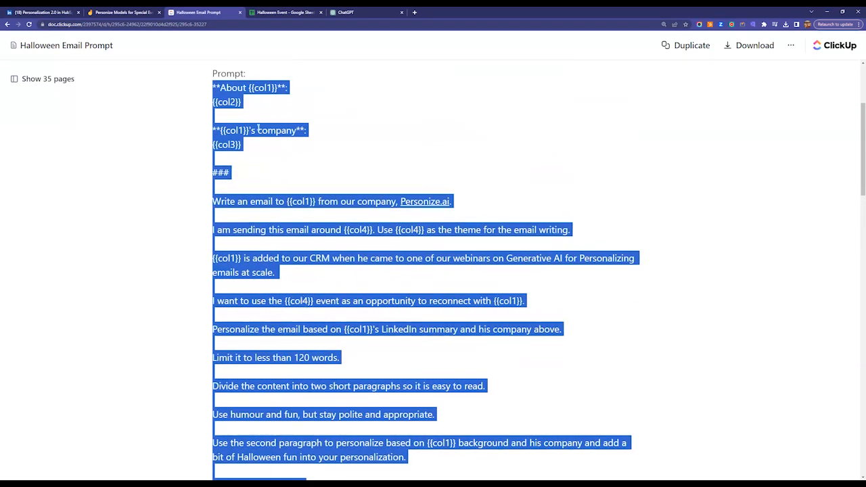
Enlarge the document page and examine the {{col2}} and {{col3}} placeholders and the prompt's closing recipient line.
key("ctrl+plus")
key("ctrl+plus")
left_click(182, 122)
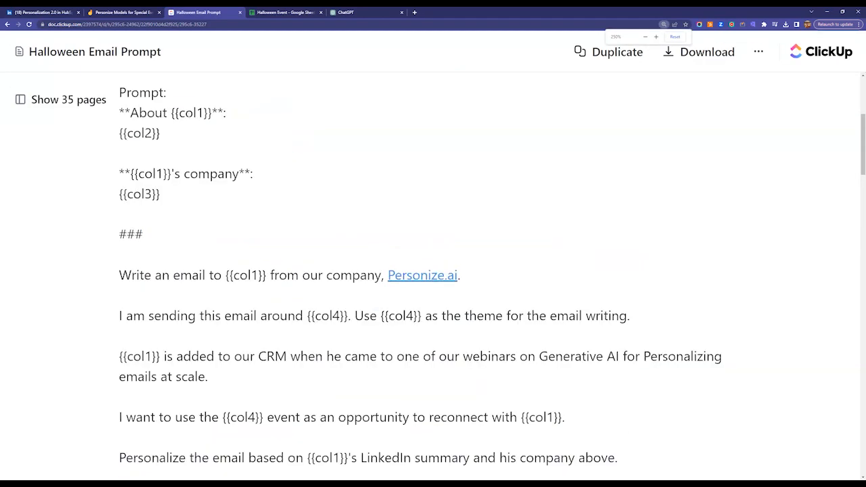
left_click_drag(217, 112, 116, 136)
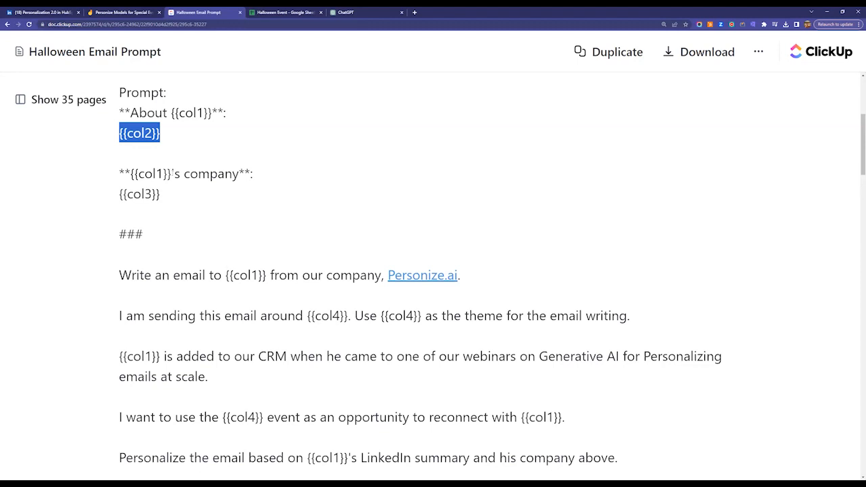
left_click_drag(175, 194, 119, 195)
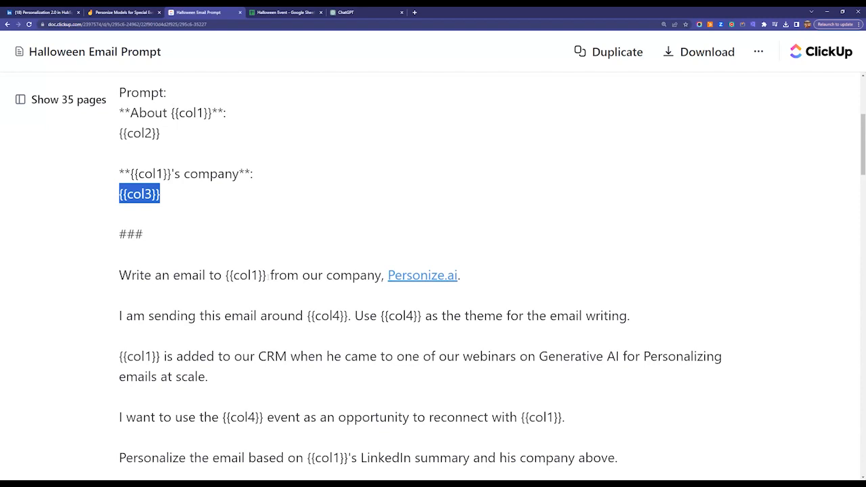
scroll(298, 316, "down", 2)
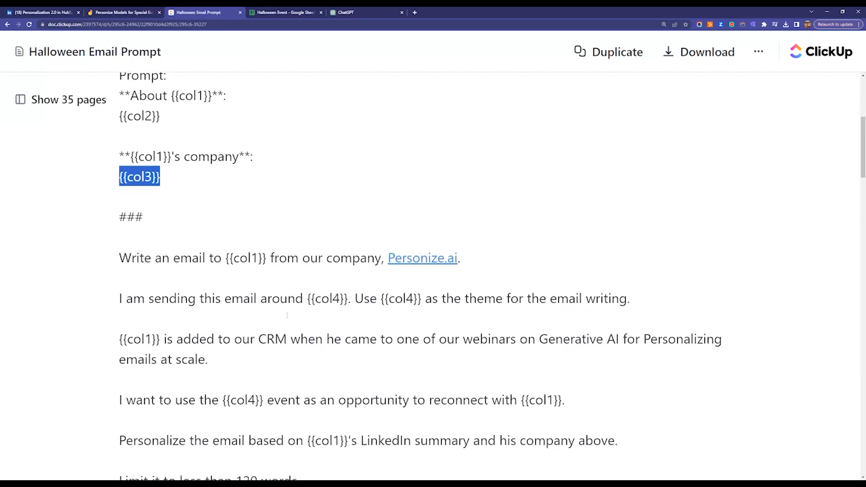
scroll(455, 320, "down", 5)
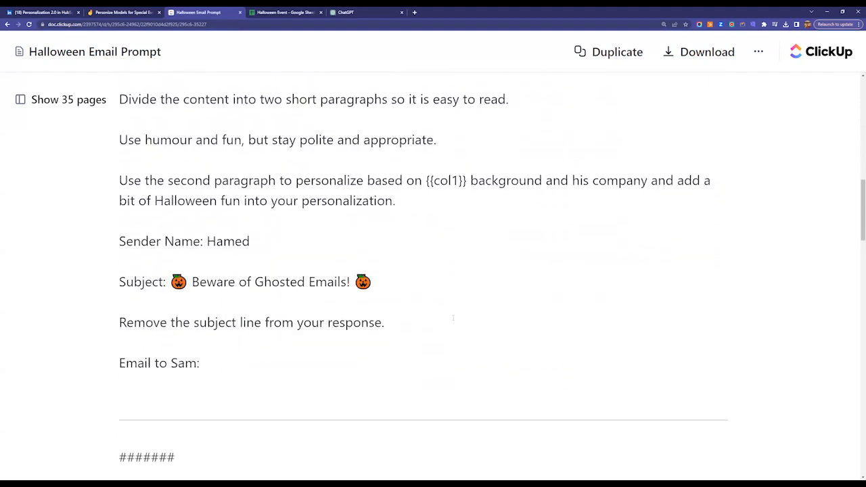
double_click(186, 361)
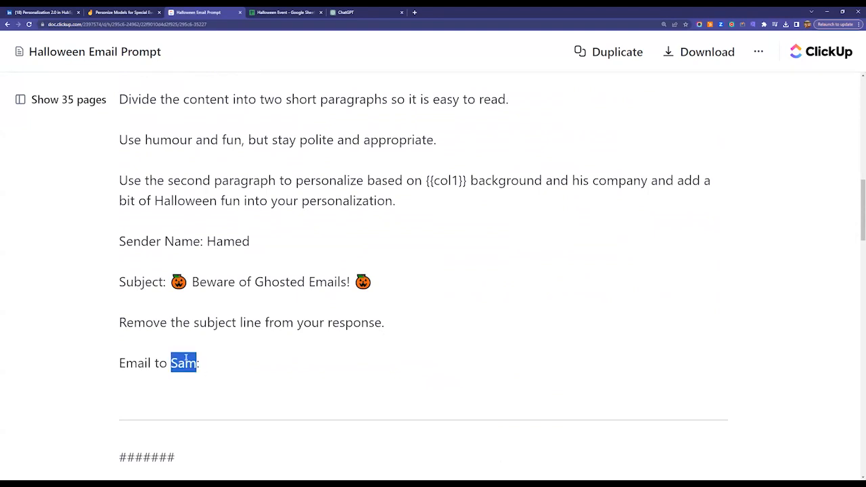
Copy the full first prompt, from the About {{col1}} heading through the closing "Email to" line.
left_click(220, 359)
left_click_drag(219, 358, 127, 100)
scroll(150, 220, "up", 6)
scroll(128, 225, "up", 2)
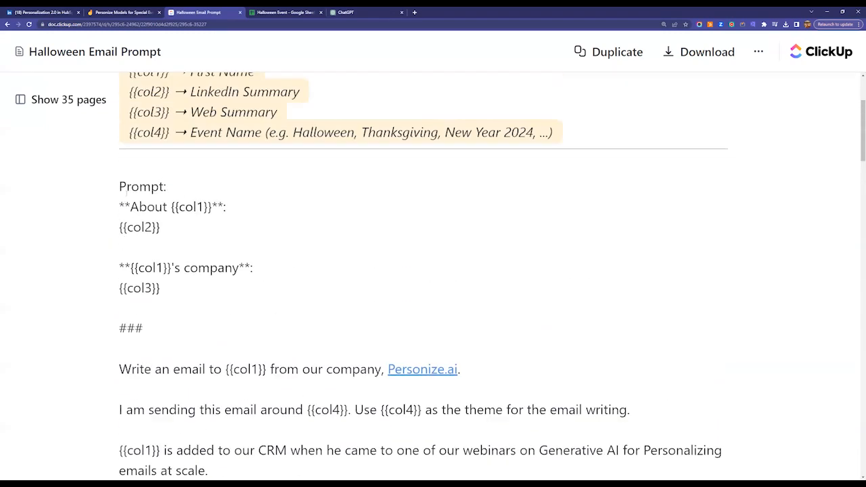
left_click(119, 214, "shift")
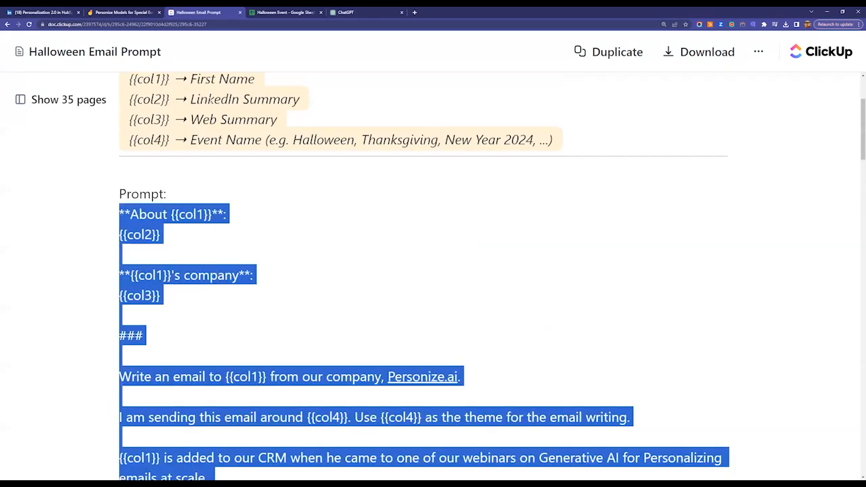
left_click(340, 12)
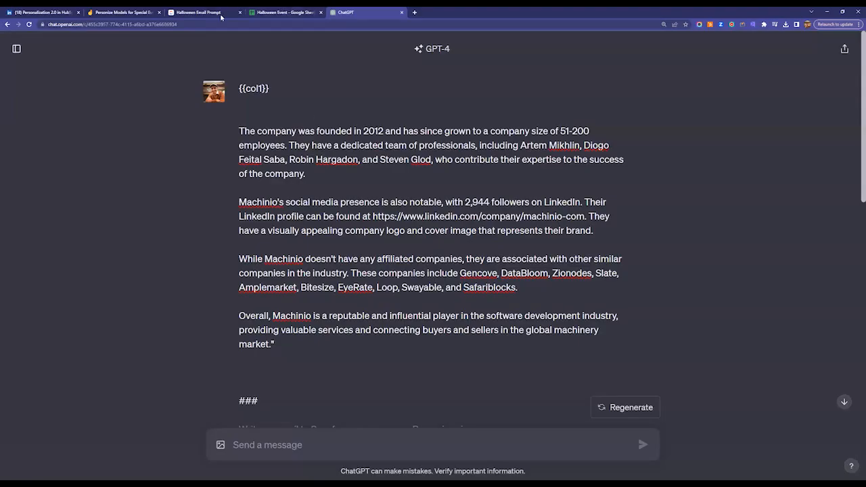
Switch back to the Halloween Event spreadsheet, paste the prompt into the skill's Prompt box and end it with "Email to {{col1}}:".
left_click(284, 12)
scroll(790, 338, "down", 3)
scroll(788, 403, "down", 1)
double_click(775, 422)
type("{{c")
type("ol1}}:")
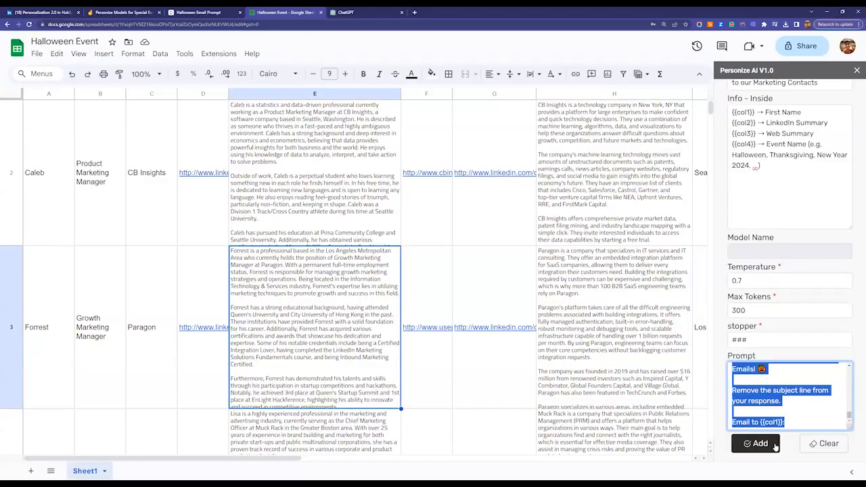
Add the Special Event Email skill, confirm the addition, and open the skill's run settings.
left_click(776, 444)
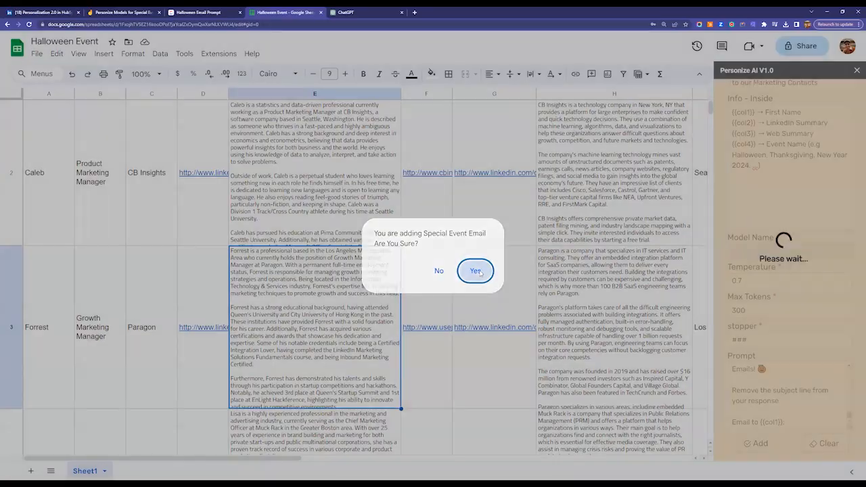
left_click(477, 272)
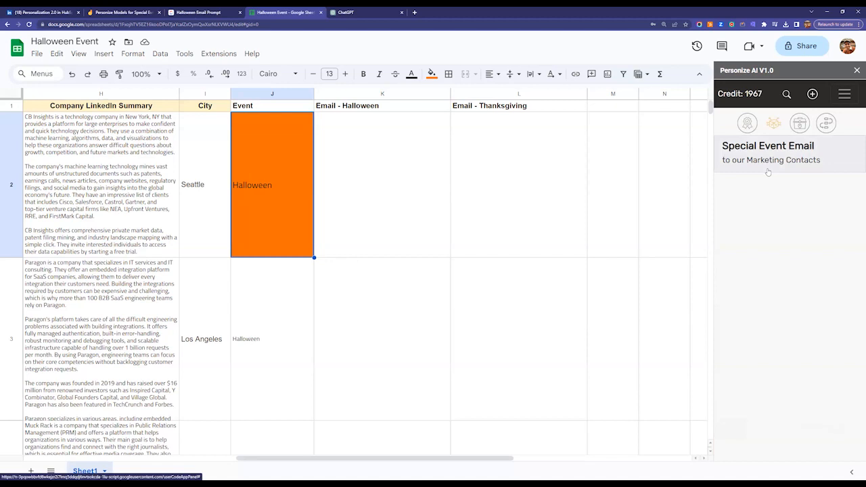
left_click(785, 199)
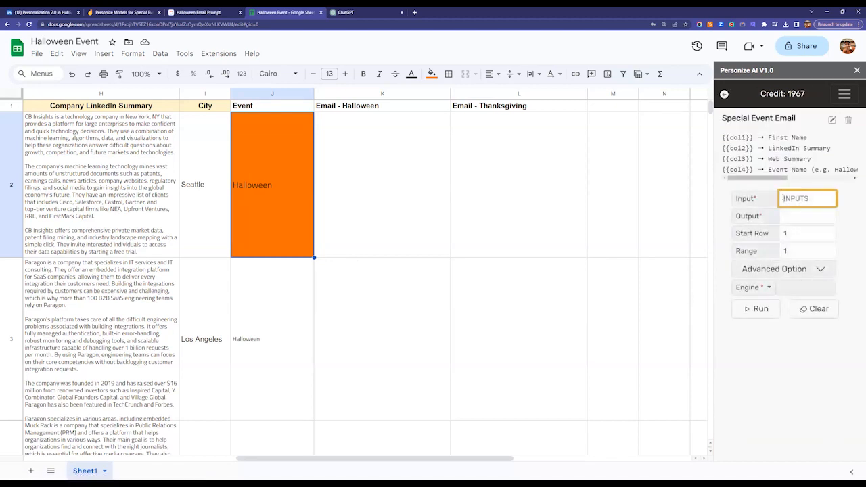
Set the skill's input columns to A,E,H,J for first name, LinkedIn summary, company summary and event.
type("A,")
left_click_drag(453, 458, 118, 463)
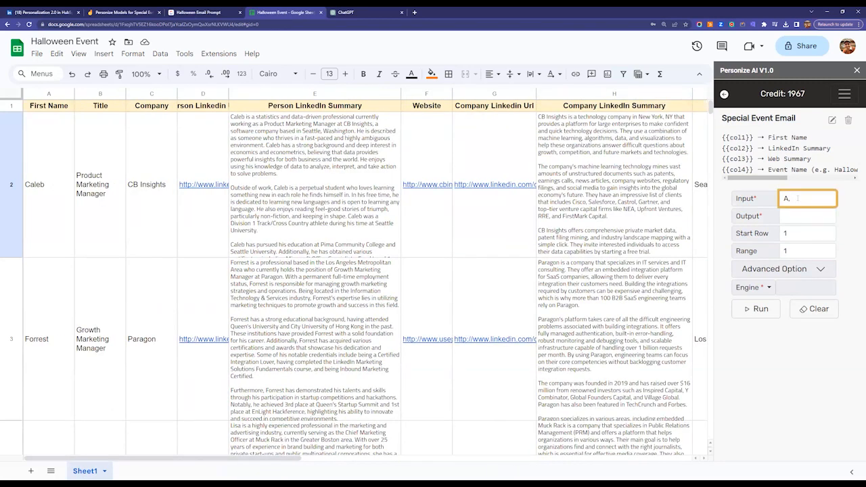
type(",E,H,")
left_click_drag(287, 460, 395, 460)
left_click(809, 198)
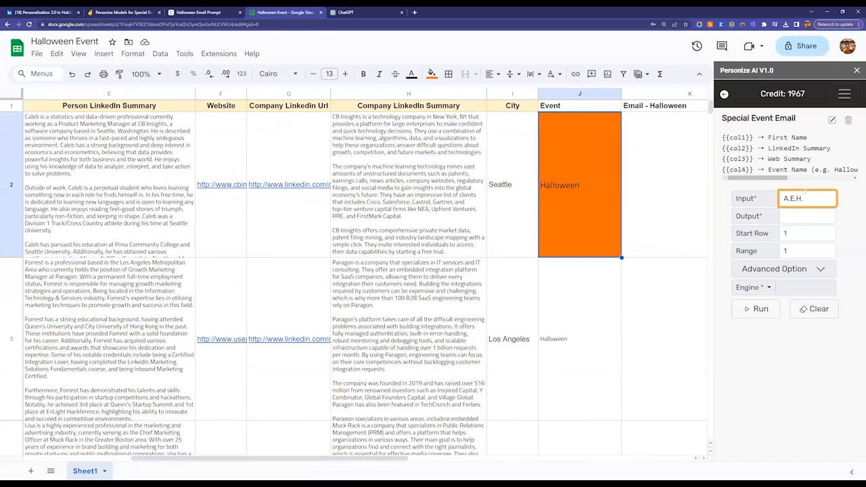
Set the skill's output column to K and its start row to 2.
left_click(788, 215)
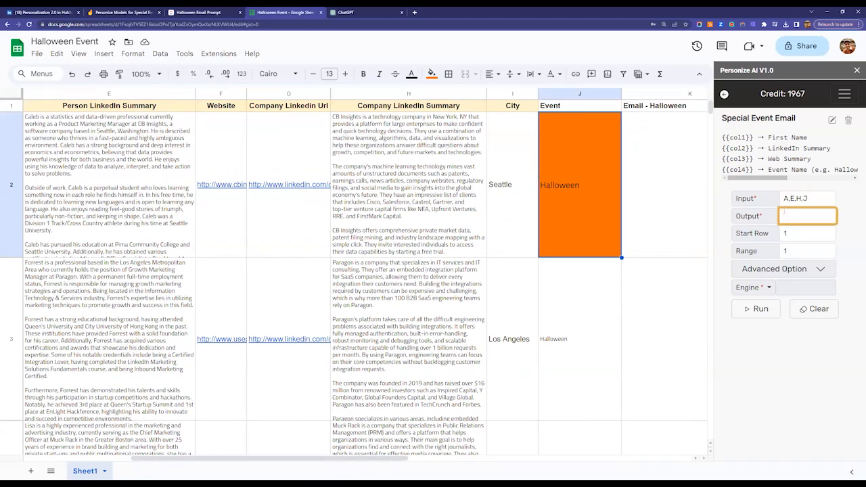
type("K")
double_click(785, 233)
type("2")
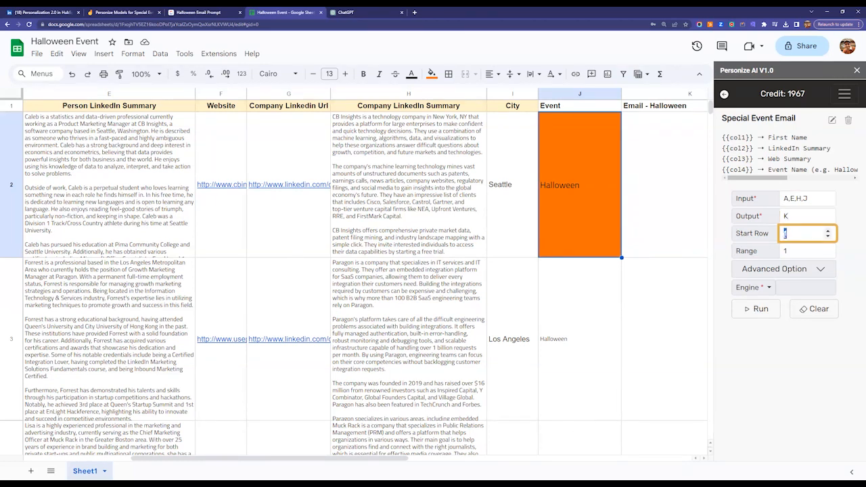
Set the skill's range to 10 and choose GPT-4 8k as the engine.
double_click(785, 251)
type("2")
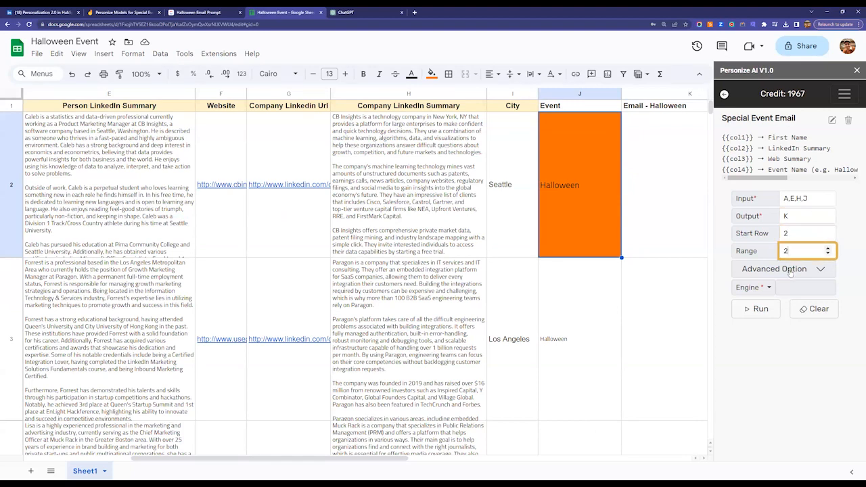
double_click(786, 251)
type("5")
double_click(782, 252)
type("10")
left_click(754, 287)
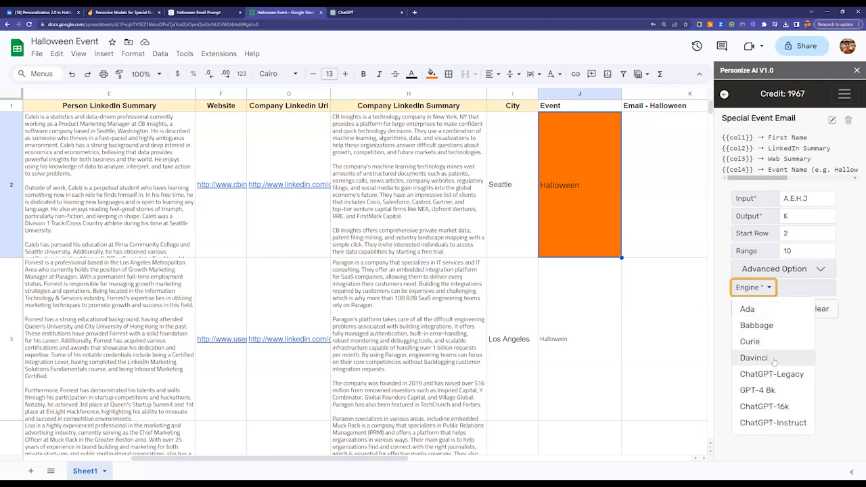
left_click(751, 390)
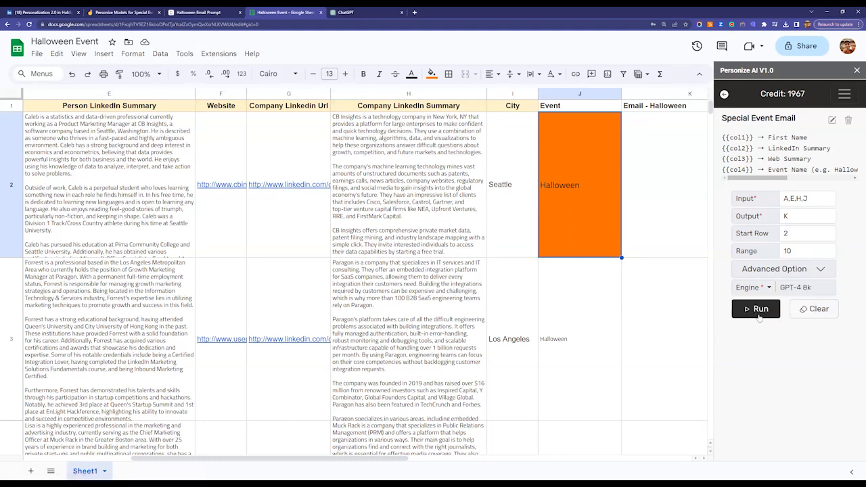